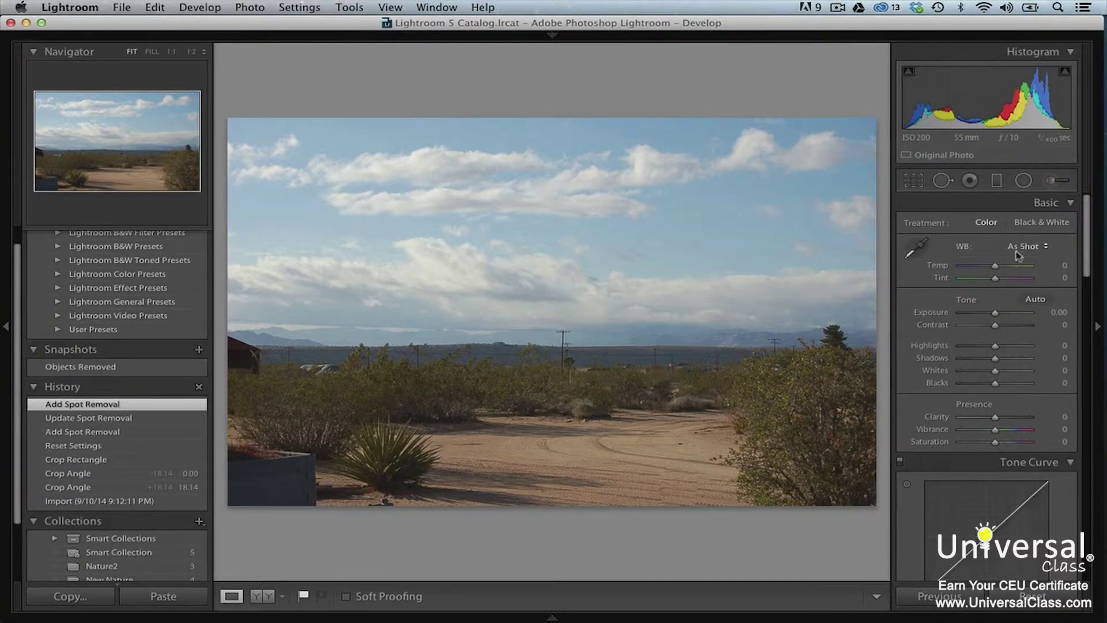
Step: Lower Exposure to -0.45 and raise Contrast to +20 on the desert photo
drag(996, 313, 994, 317)
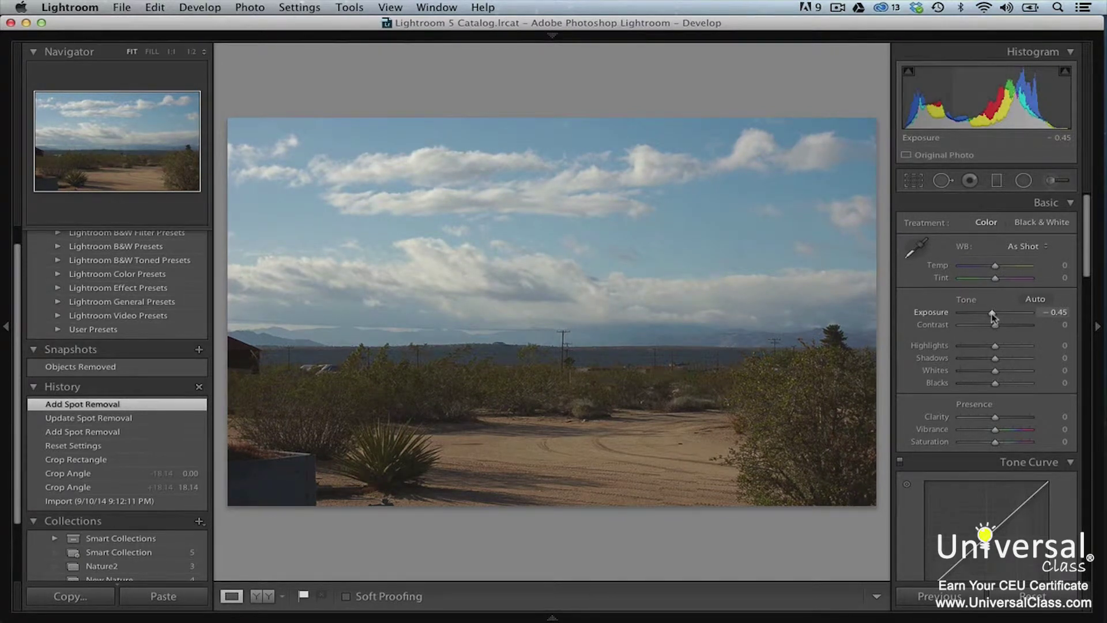
drag(993, 317, 994, 317)
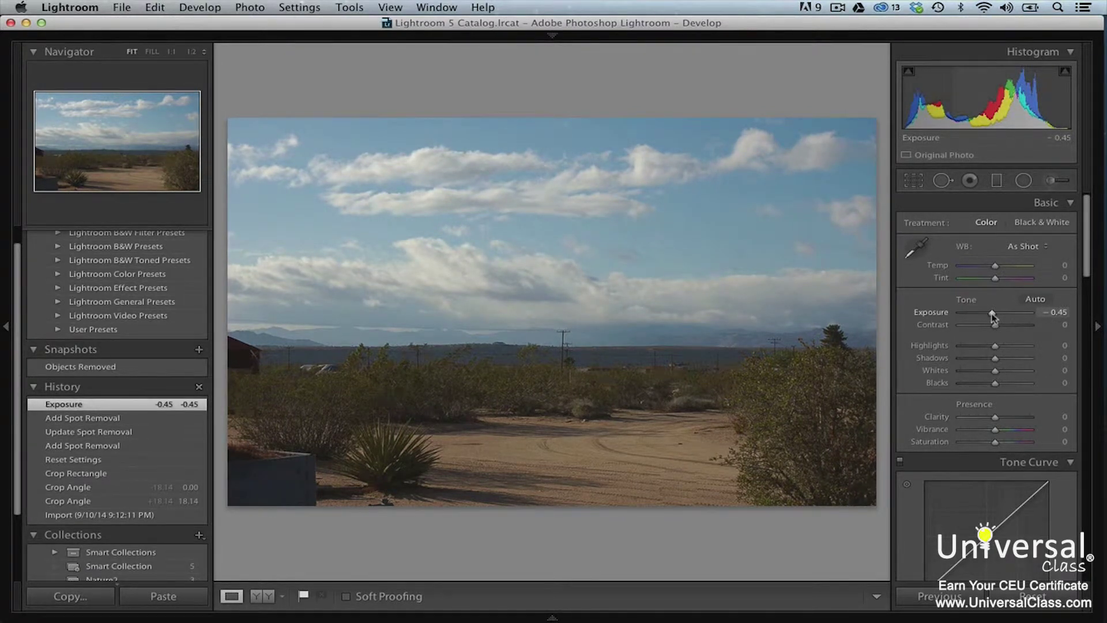
drag(995, 326, 1003, 327)
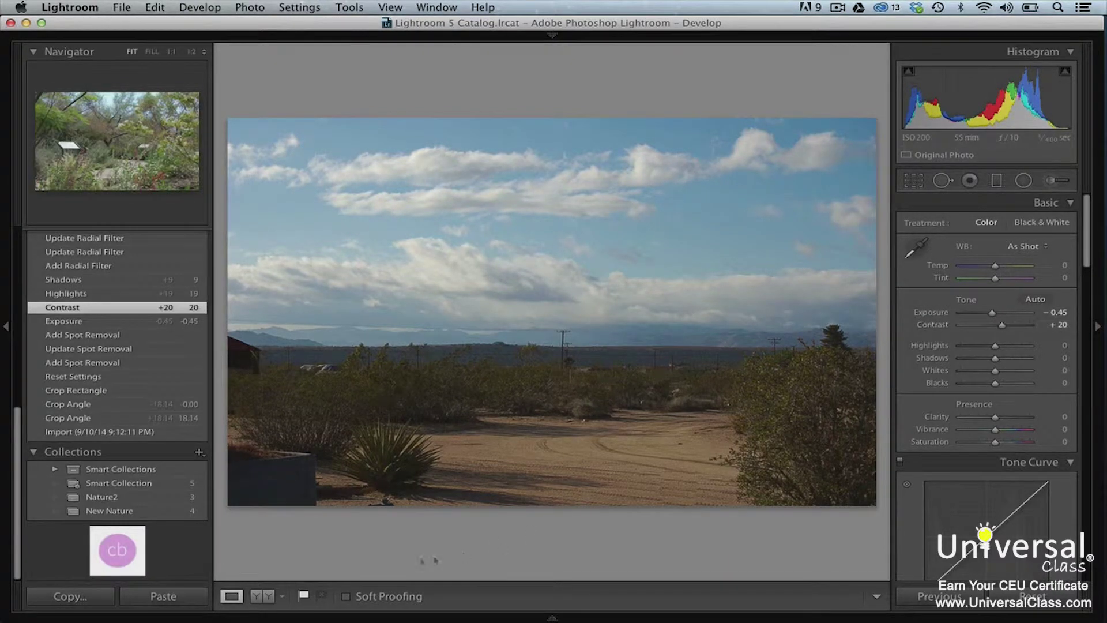
Step: Compare the Before/After view, then raise Highlights to +19
click(270, 596)
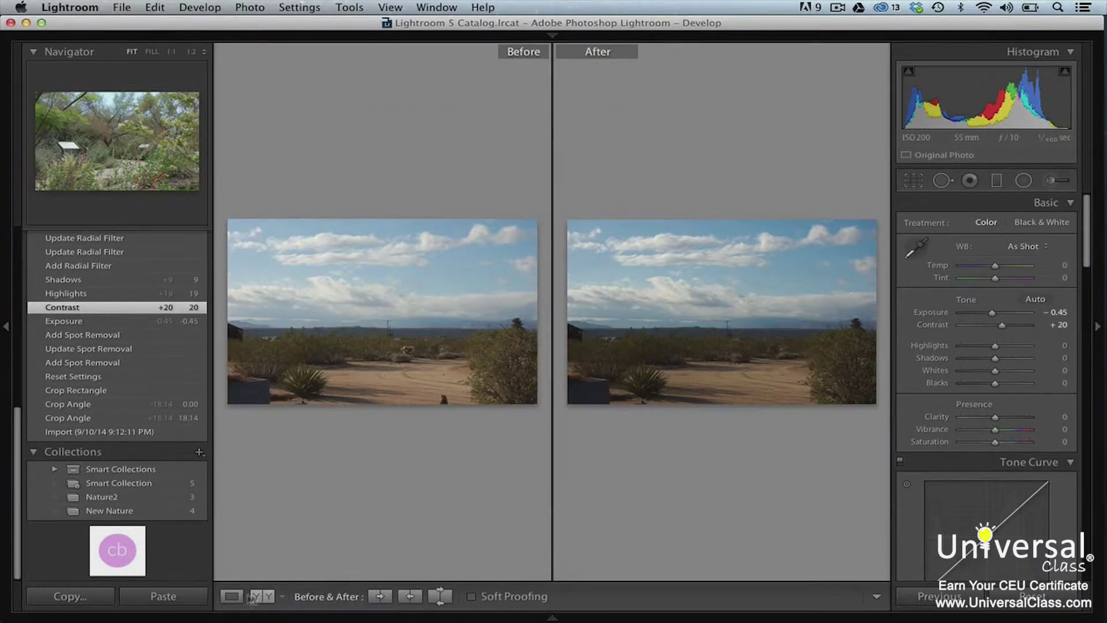
click(233, 597)
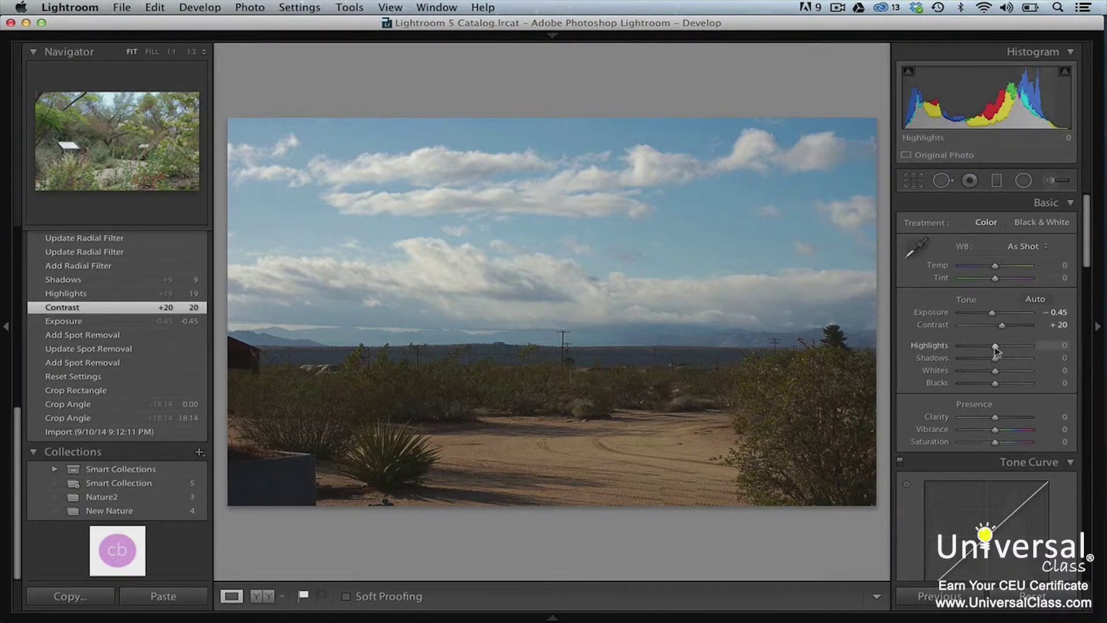
mouse_move(996, 350)
mouse_down()
mouse_move(988, 361)
mouse_move(999, 361)
mouse_up()
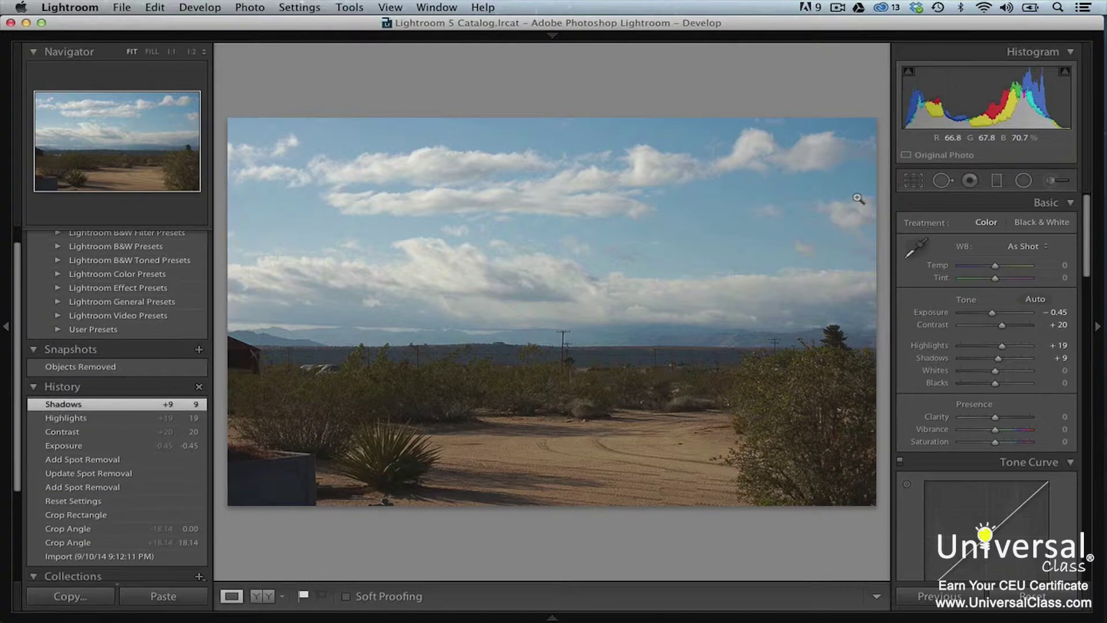
Step: Draw a radial filter and enlarge it into a wide, tall oval centred on the horizon
click(1024, 181)
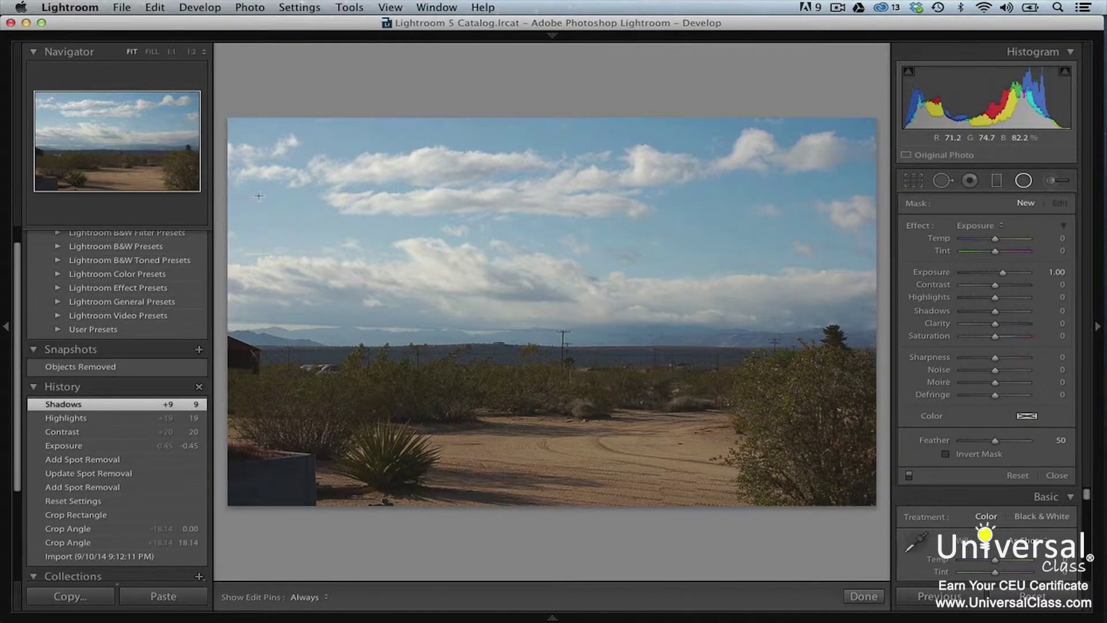
drag(259, 197, 455, 257)
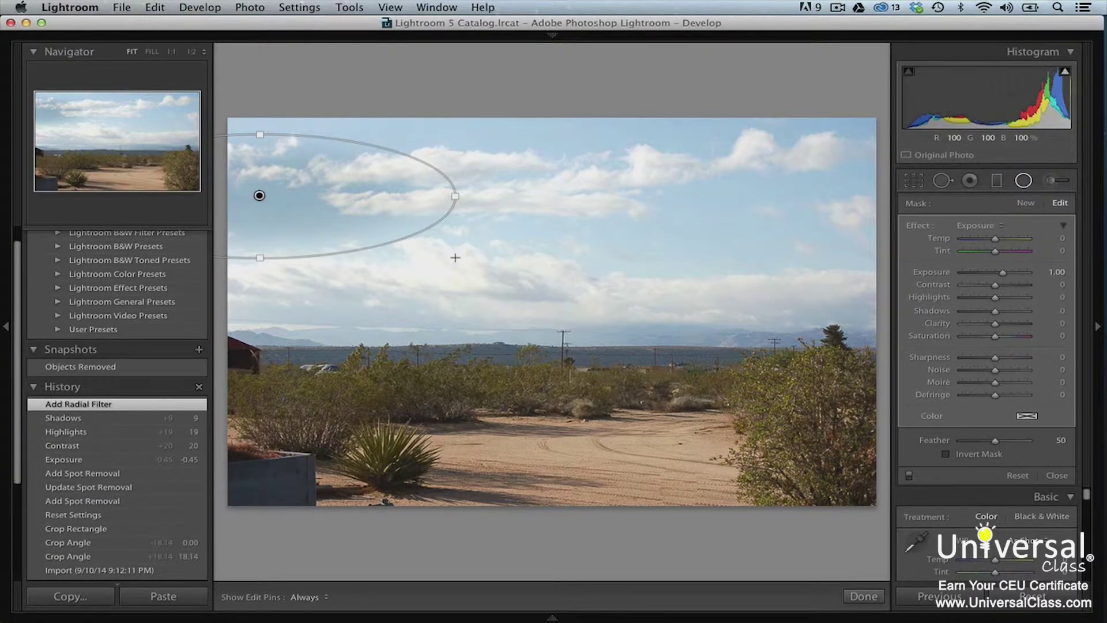
drag(259, 196, 542, 364)
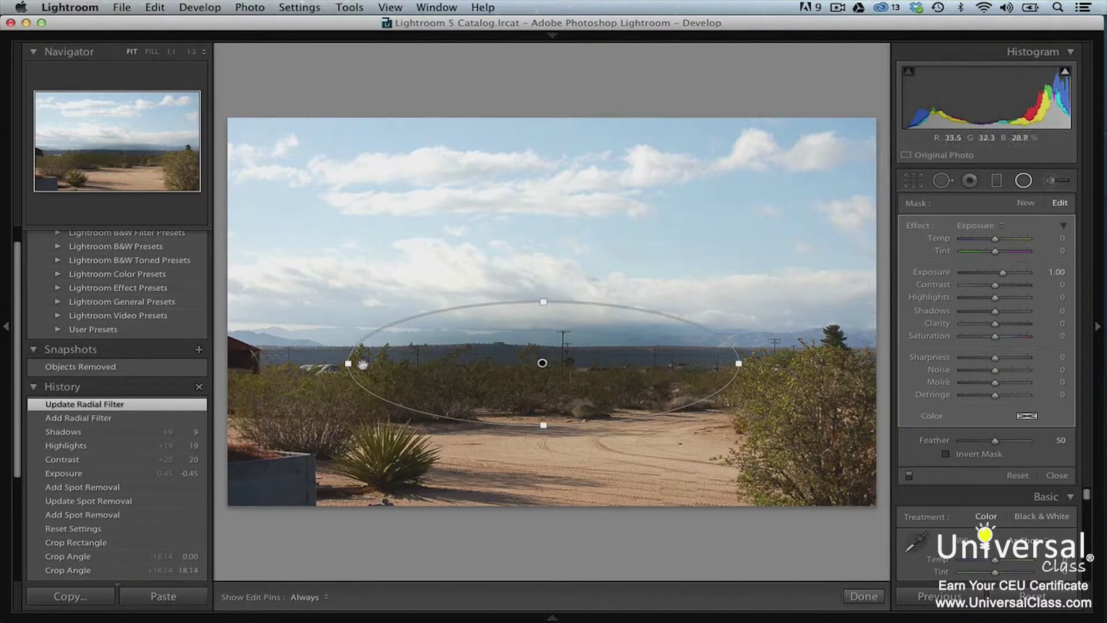
drag(348, 363, 333, 364)
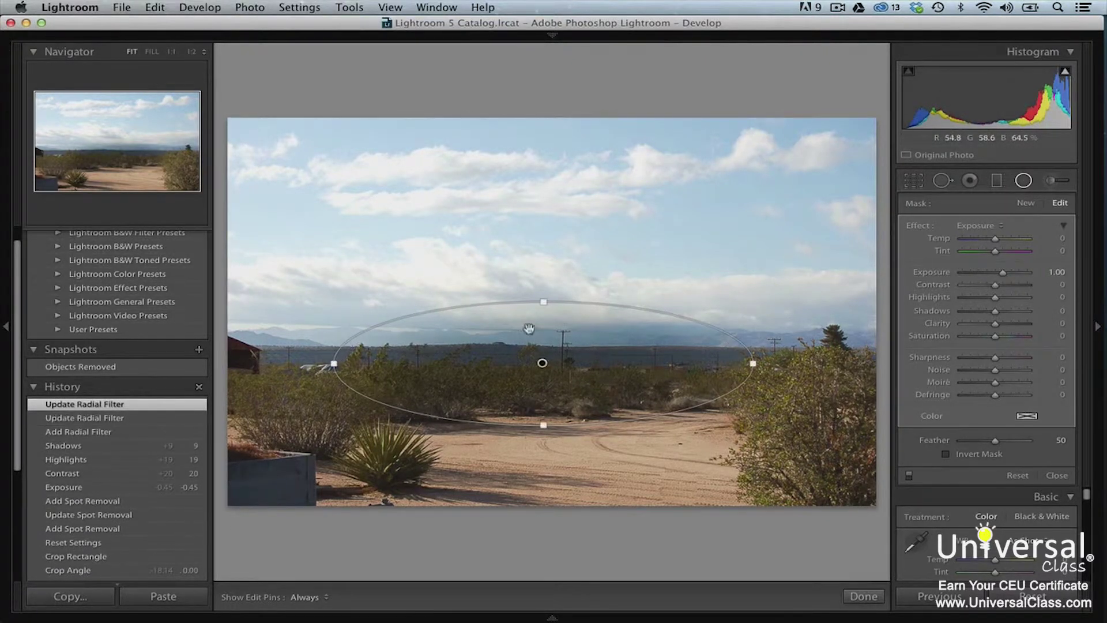
drag(544, 301, 545, 245)
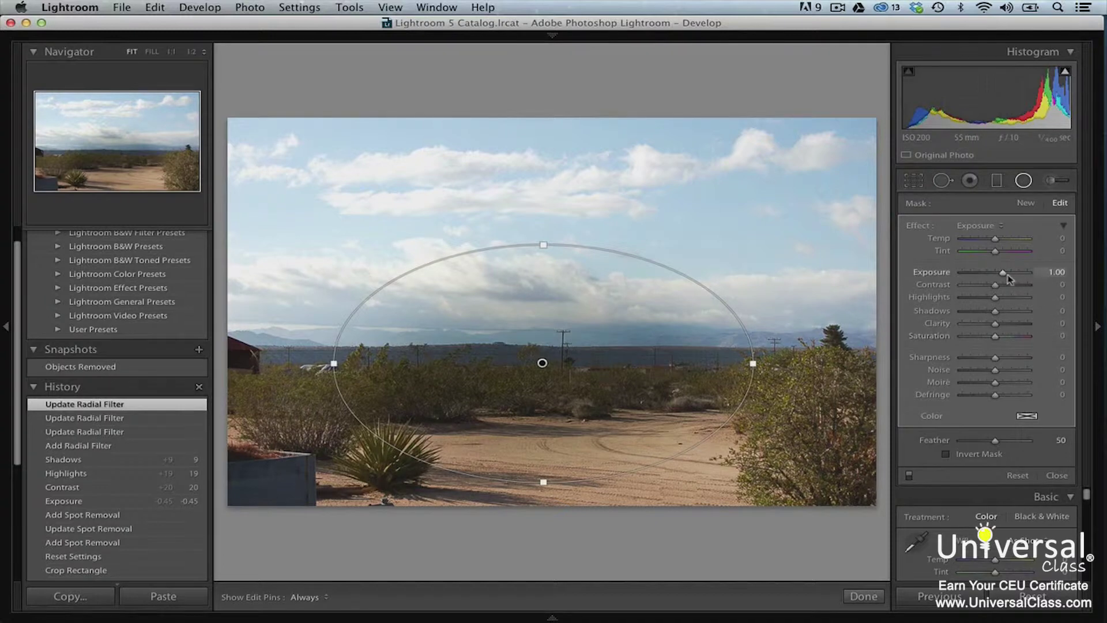
Step: Set the radial filter's Exposure to about -1.80 to darken outside the oval, then finish it
drag(1008, 279, 1003, 338)
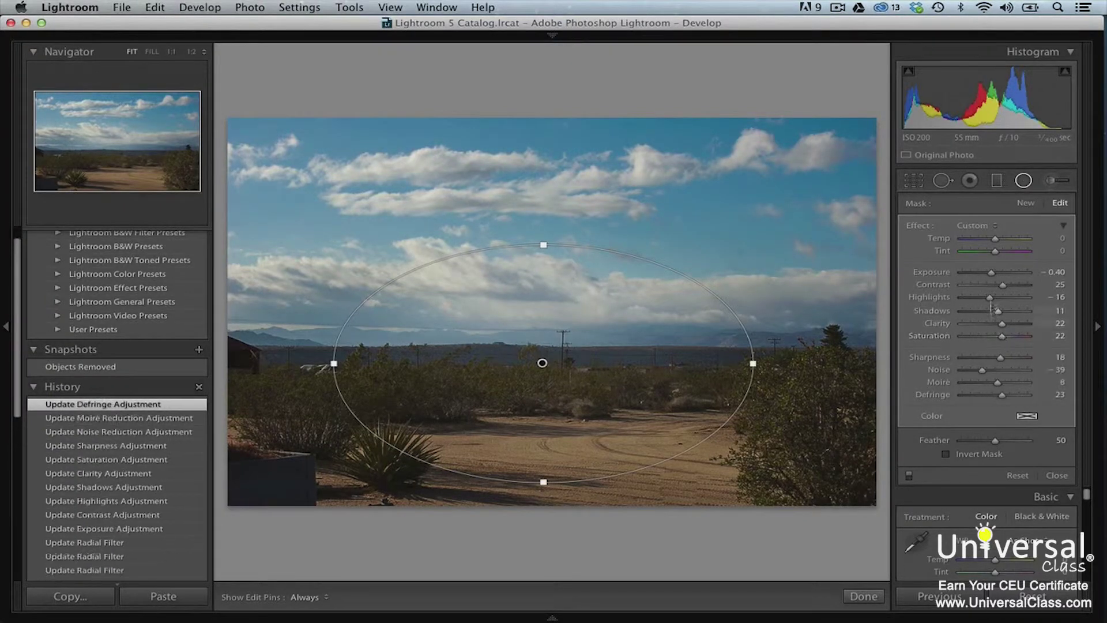
drag(992, 272, 983, 277)
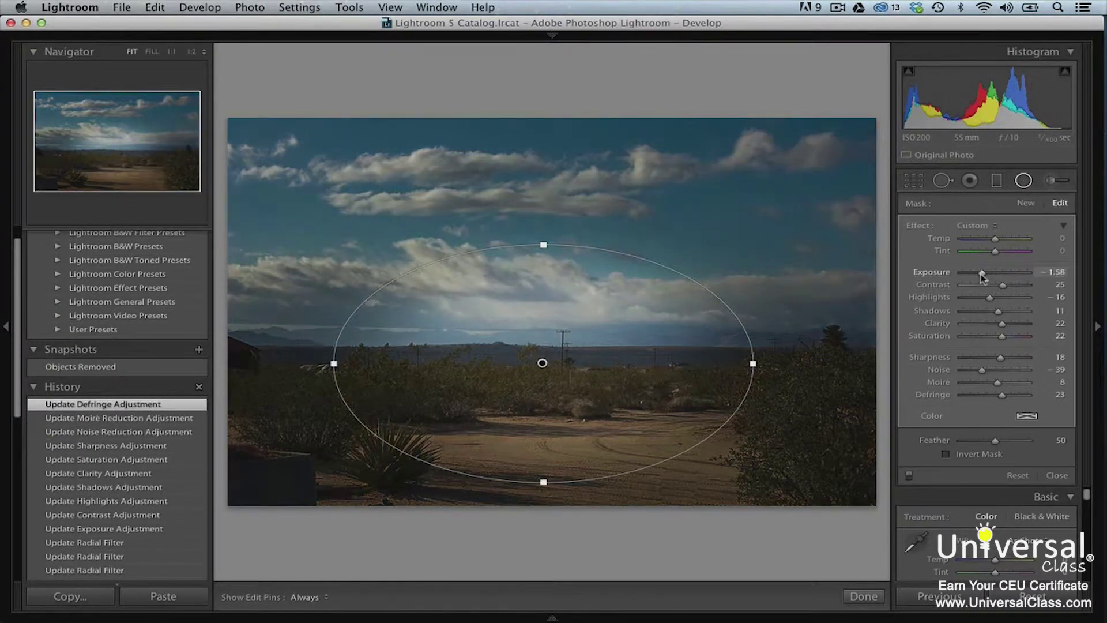
drag(984, 278, 981, 278)
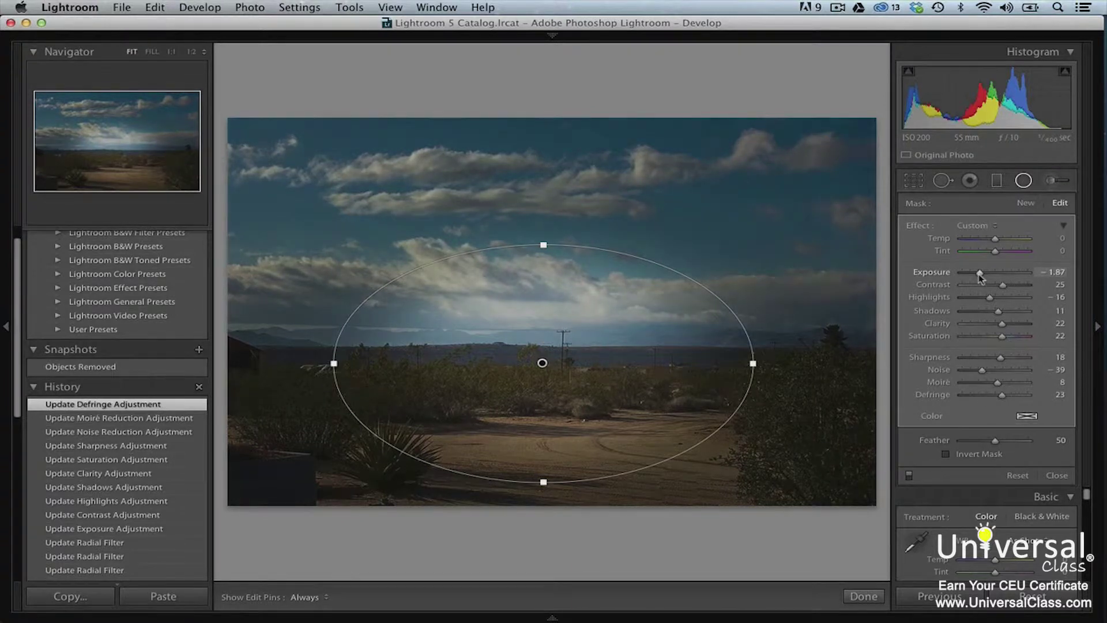
key(shift+m)
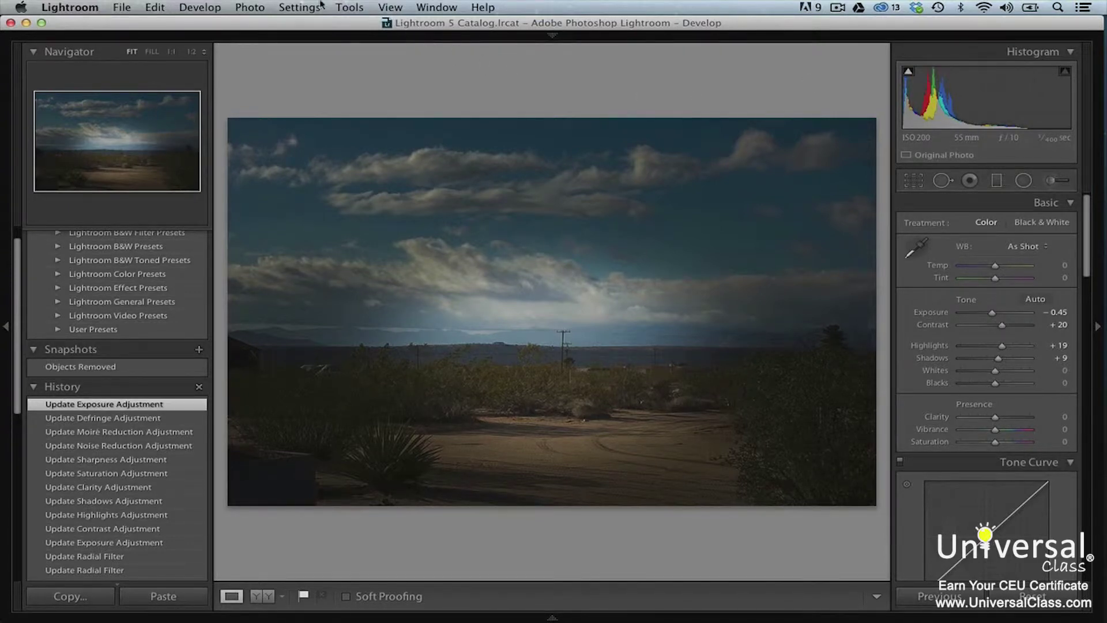
Step: Save the desert photo's current settings as a new preset named 'Vignette'
click(218, 6)
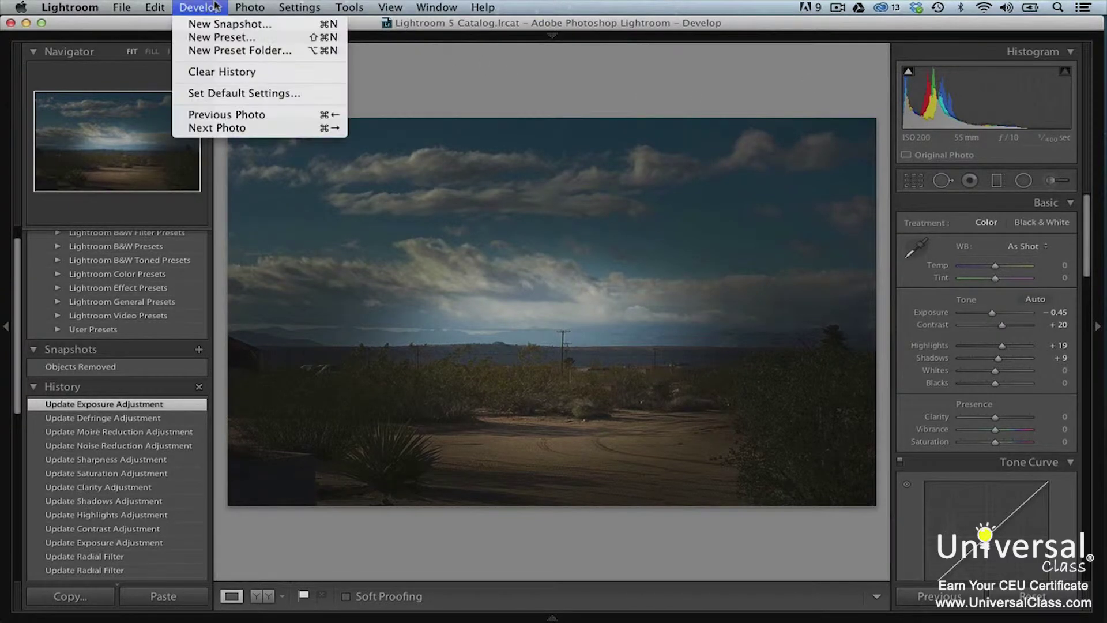
click(218, 37)
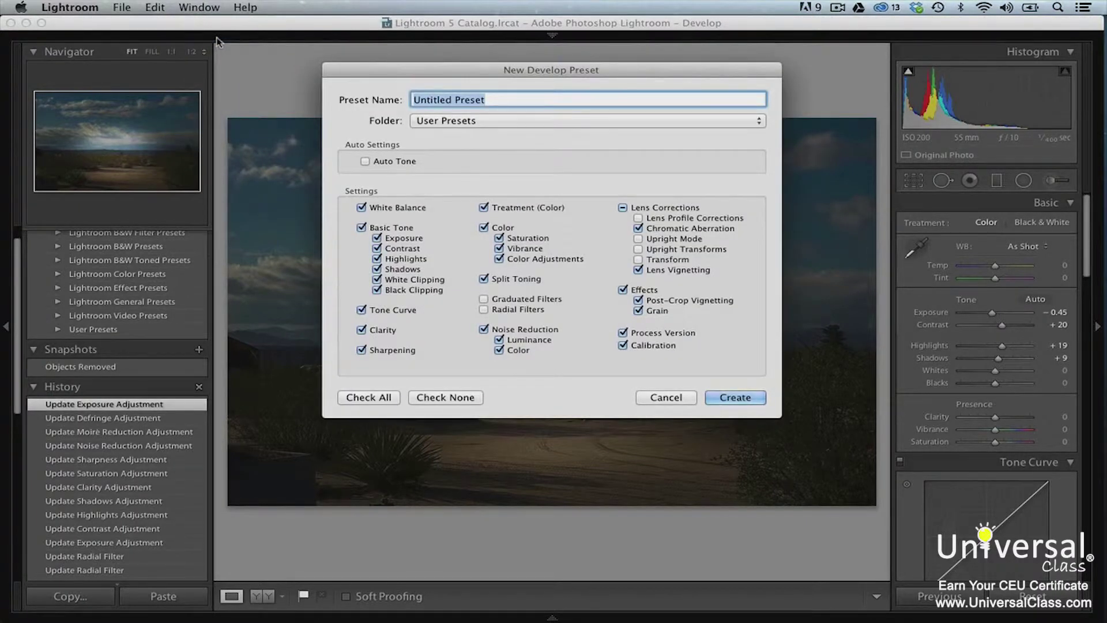
text(Vi)
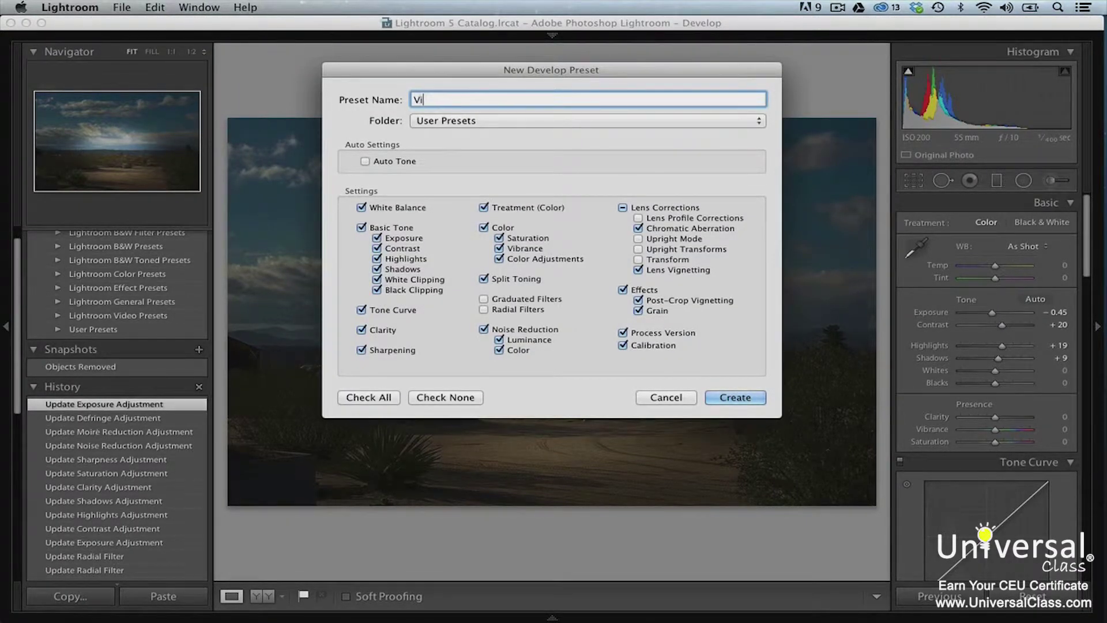
text(gnette)
click(729, 397)
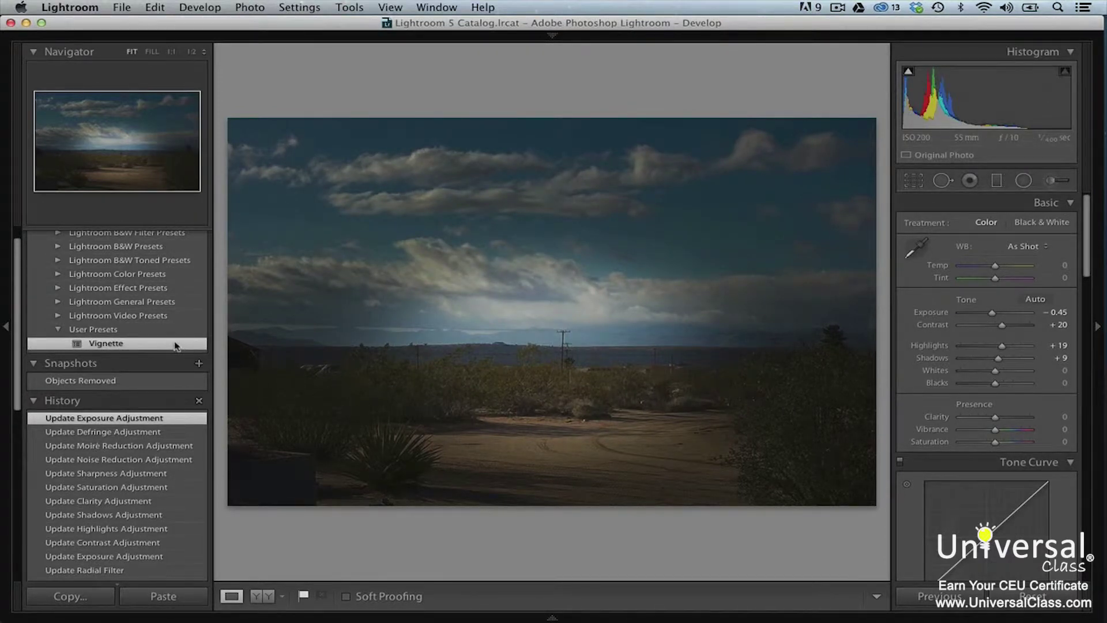
Step: Open the rocks photo from the Library in Develop and apply the Vignette preset
mouse_move(653, 38)
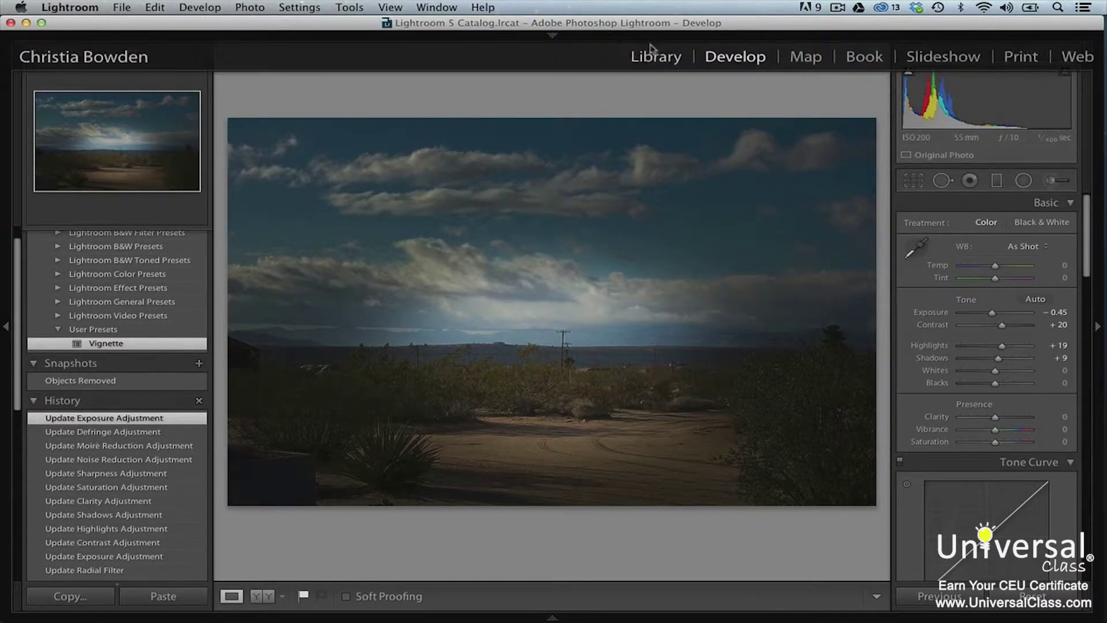
click(655, 57)
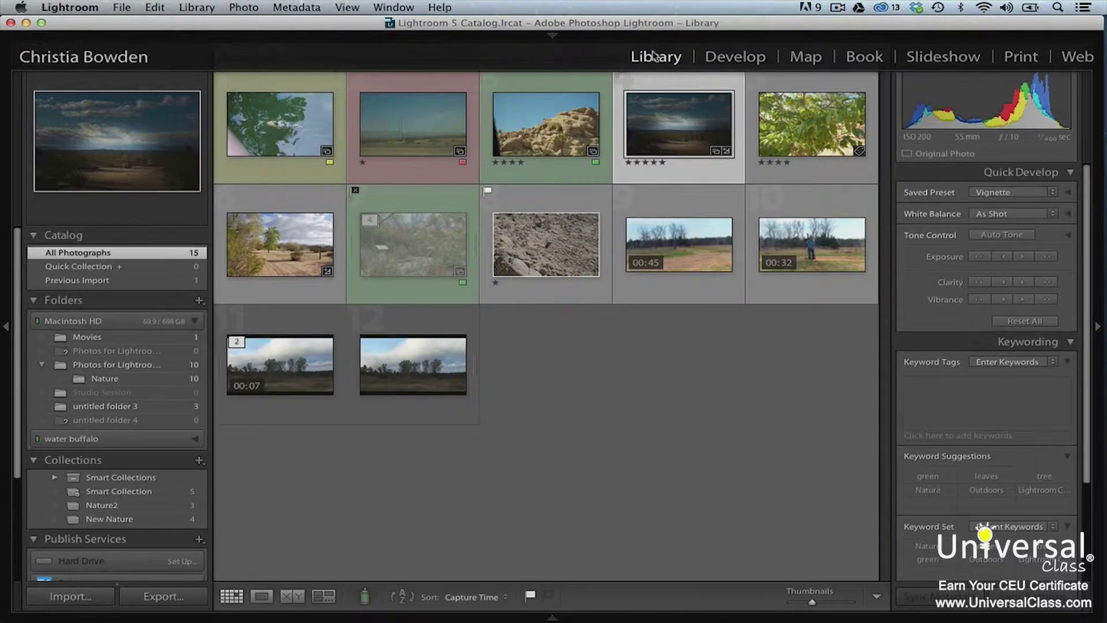
double_click(555, 114)
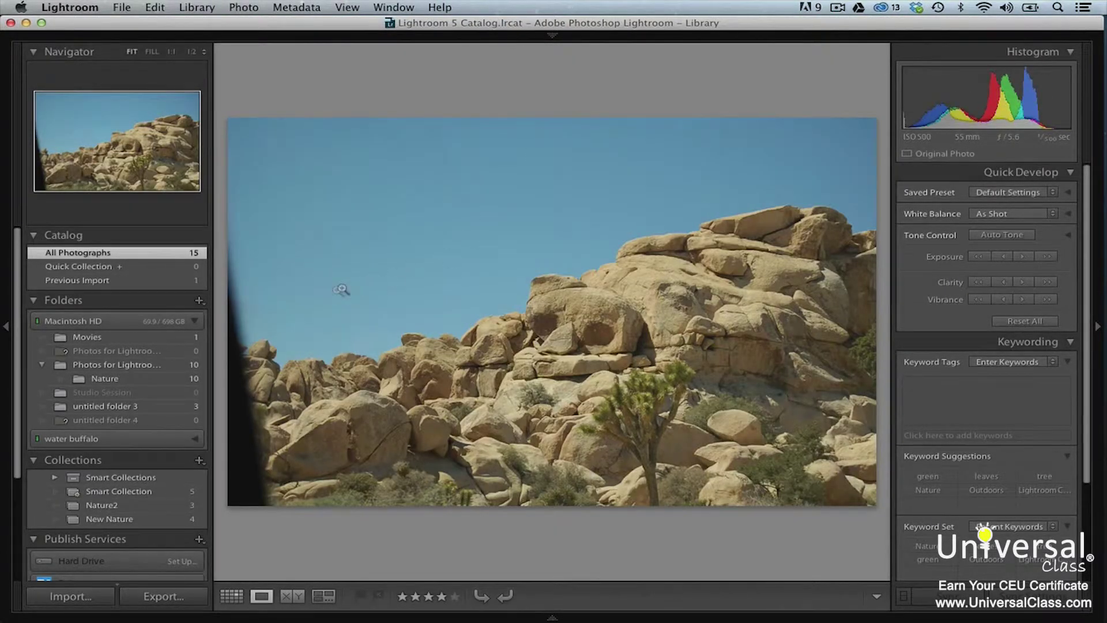
mouse_move(713, 32)
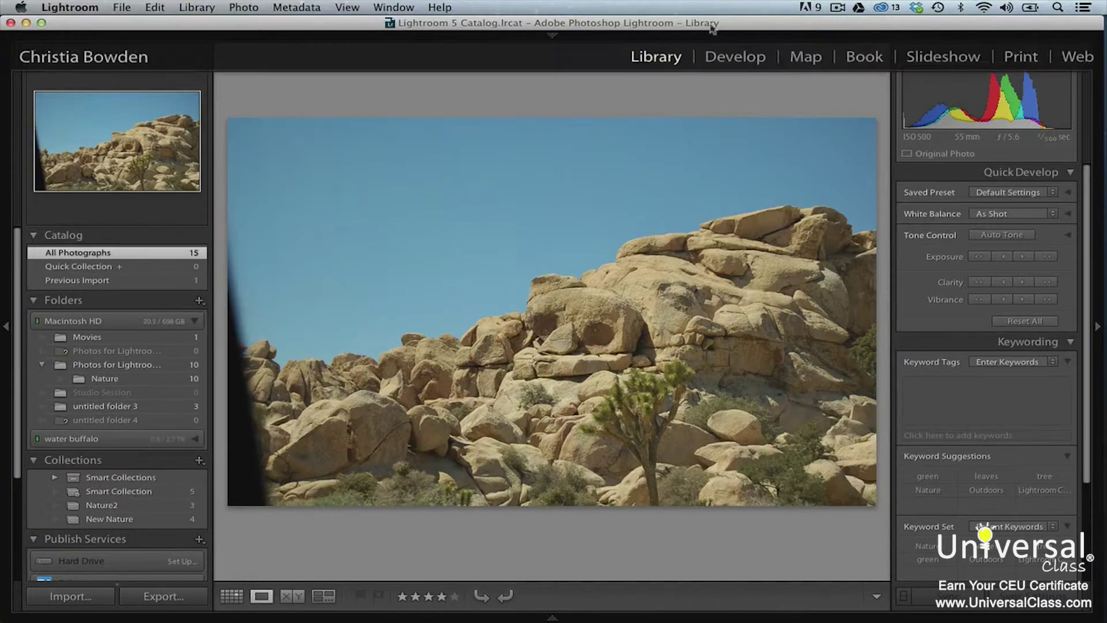
click(731, 56)
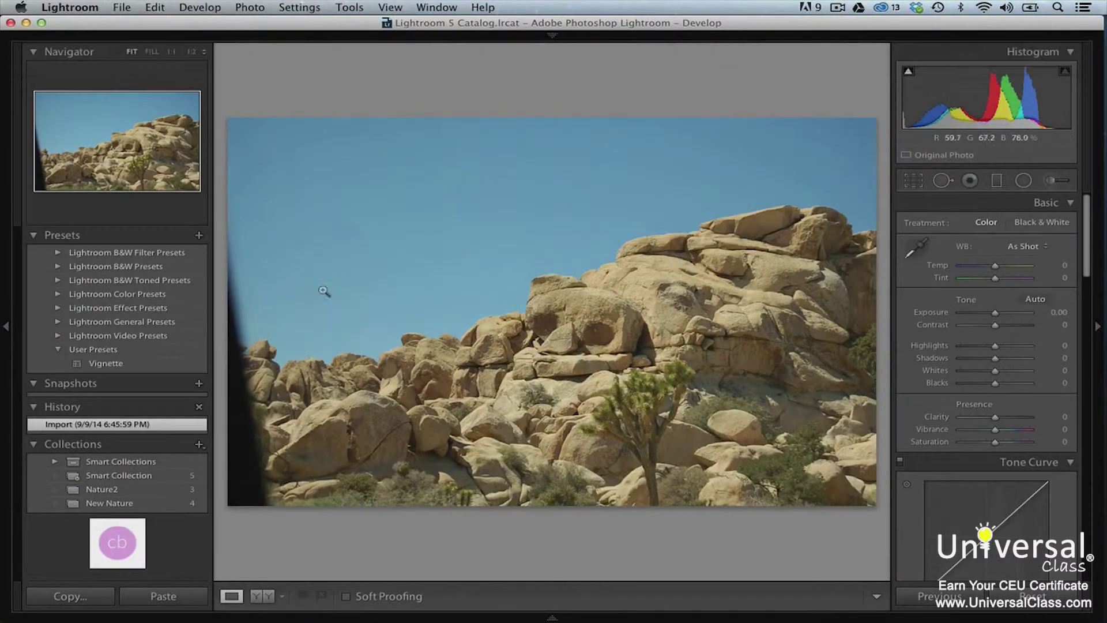
click(163, 365)
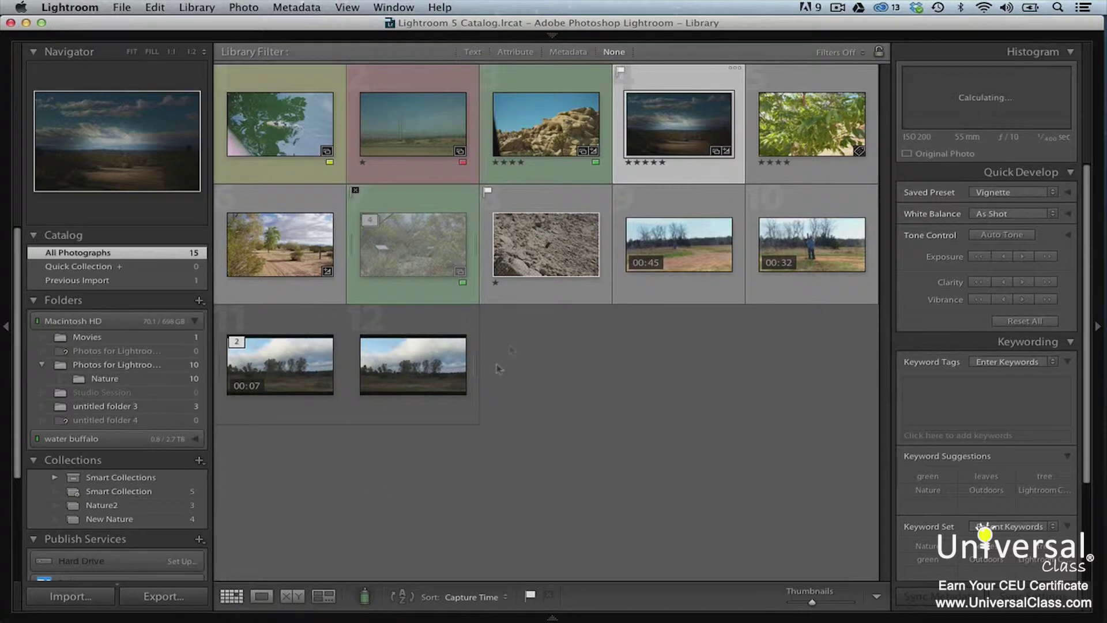
Step: Make a virtual copy of the rocky ground photo, then remove that copy from the catalog
right_click(550, 257)
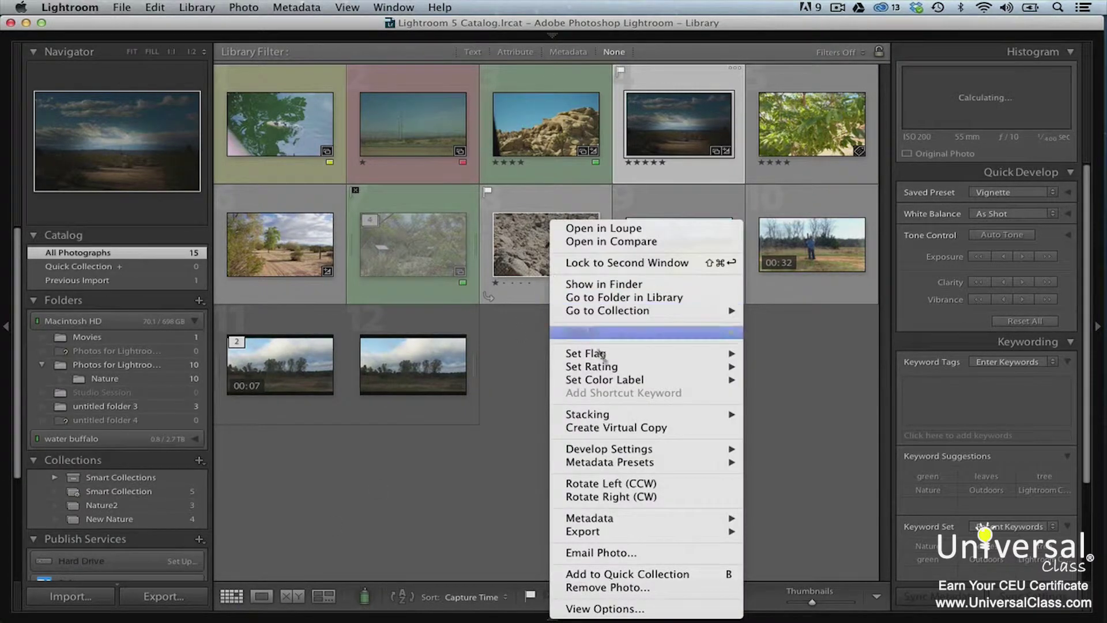
click(629, 428)
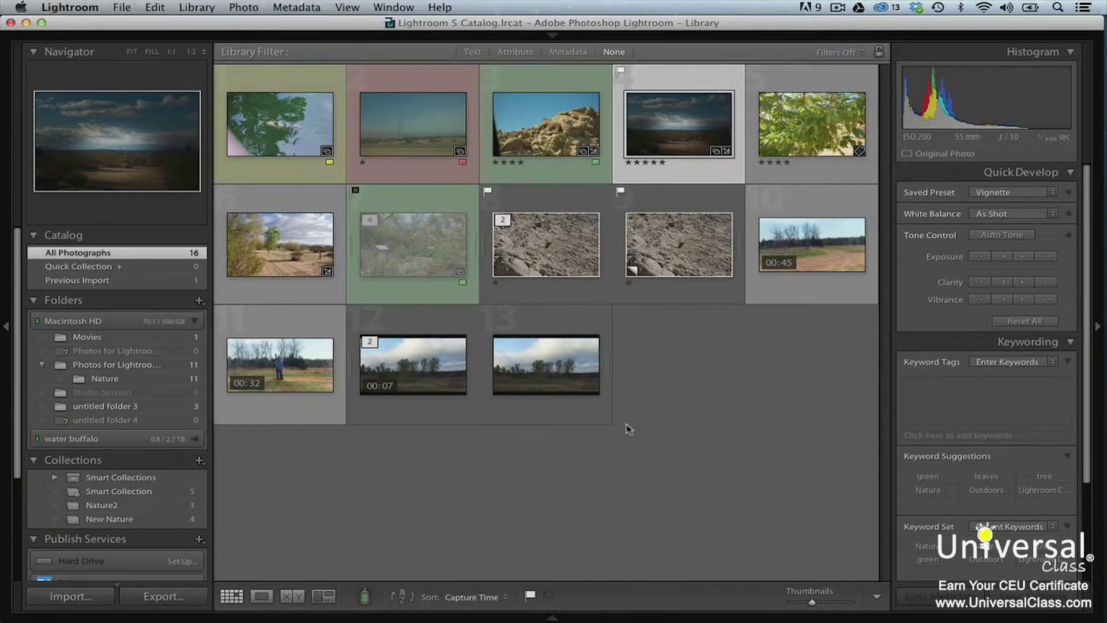
mouse_move(640, 275)
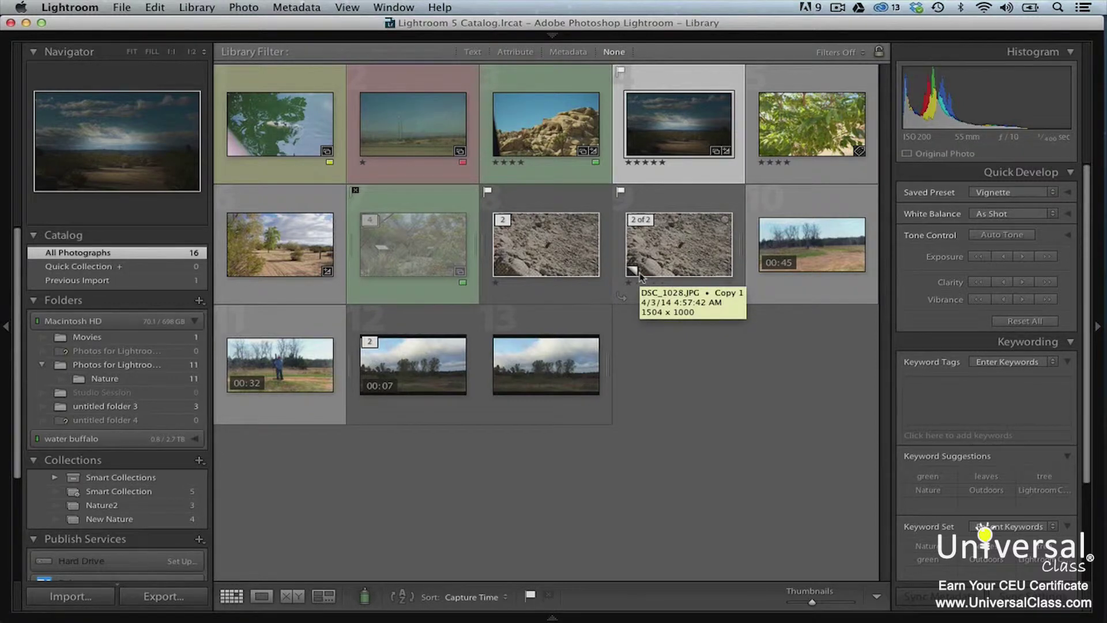
right_click(660, 258)
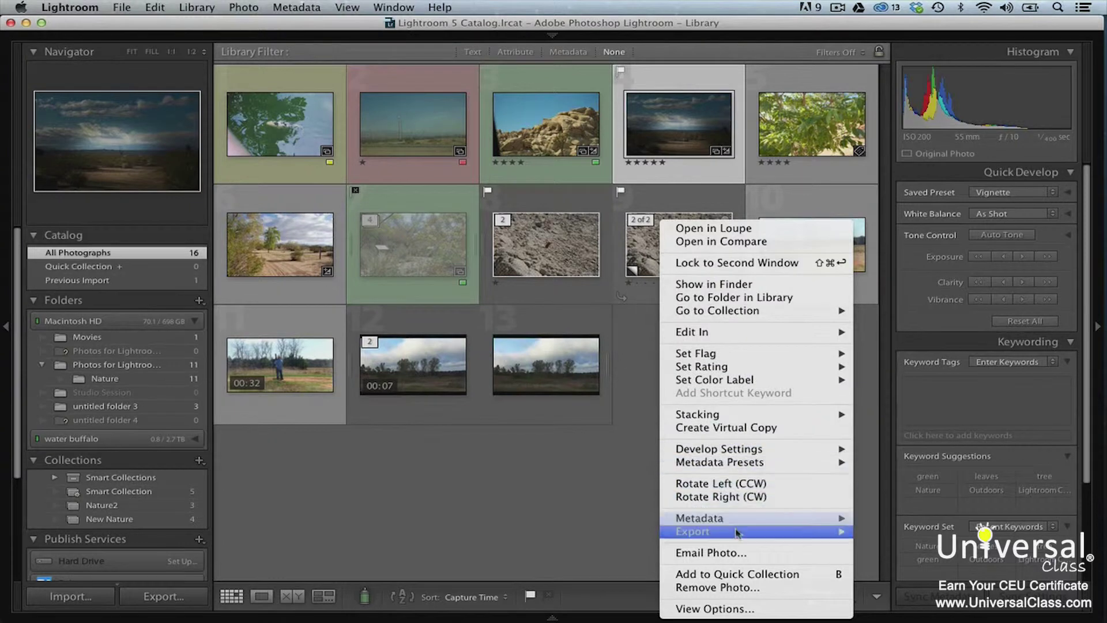
click(741, 588)
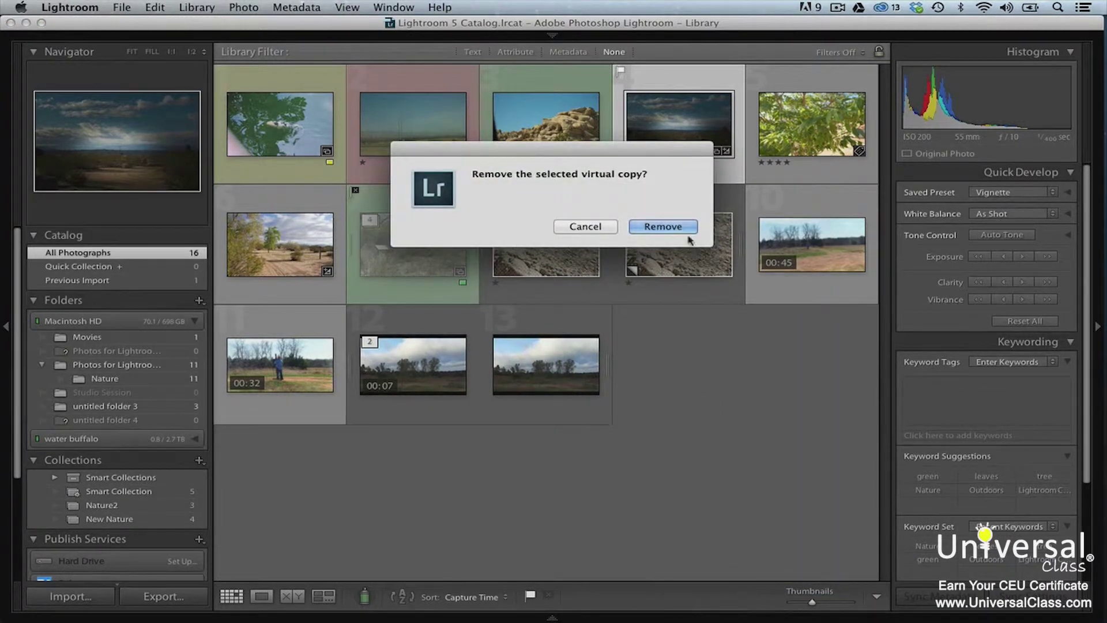
click(689, 230)
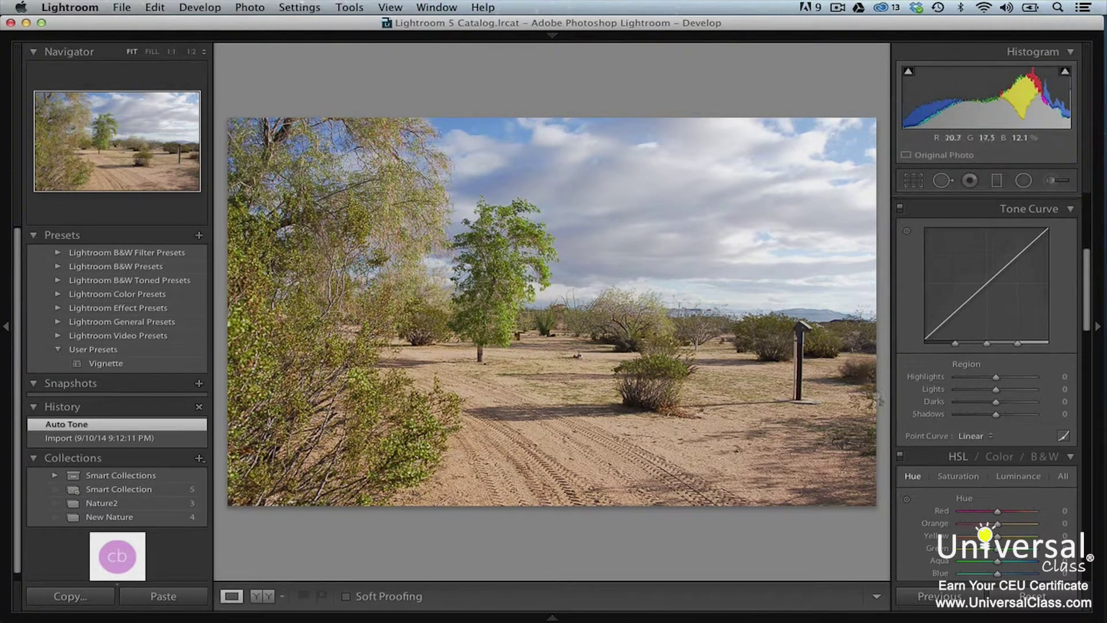
Step: Apply the Medium Contrast point curve and pull the Lights region down to -67
click(988, 437)
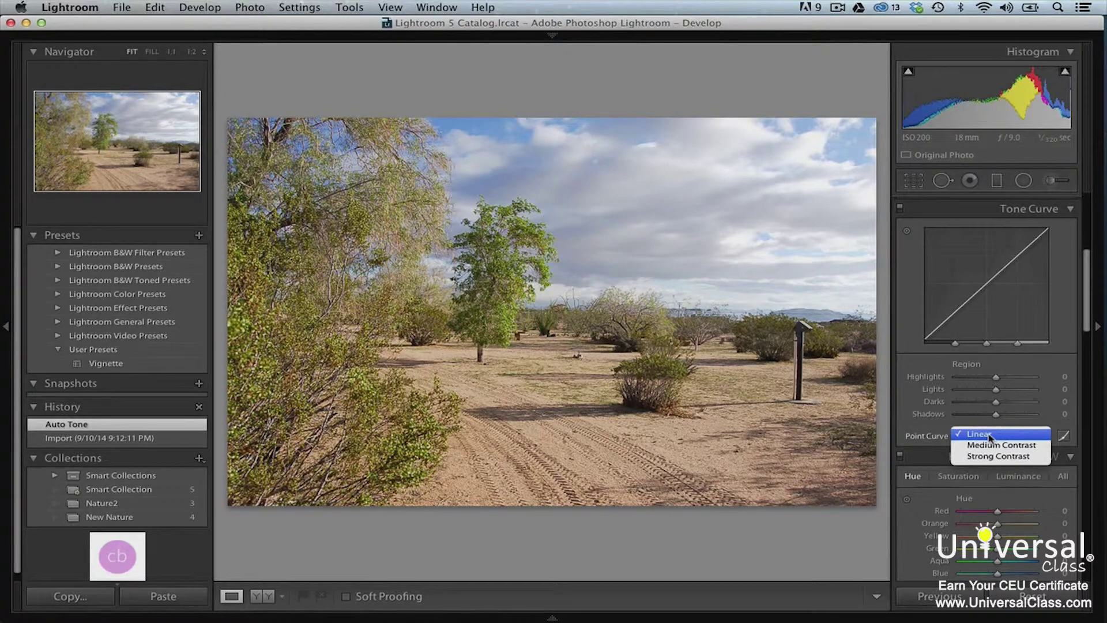
click(1040, 447)
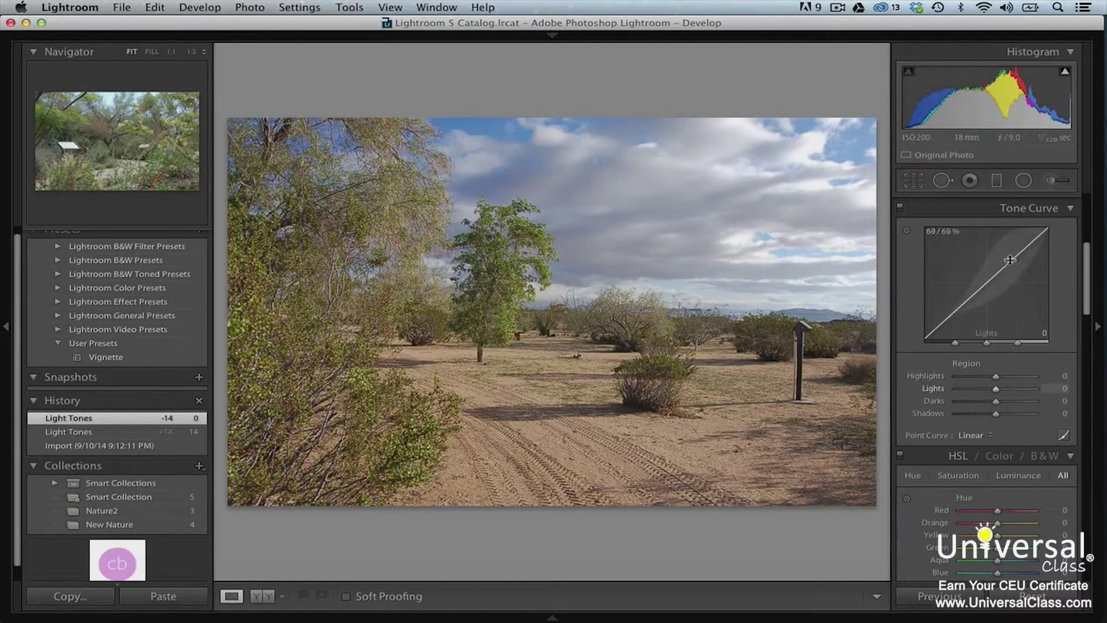
mouse_move(1011, 261)
mouse_down()
mouse_move(1011, 243)
mouse_move(1012, 286)
mouse_up()
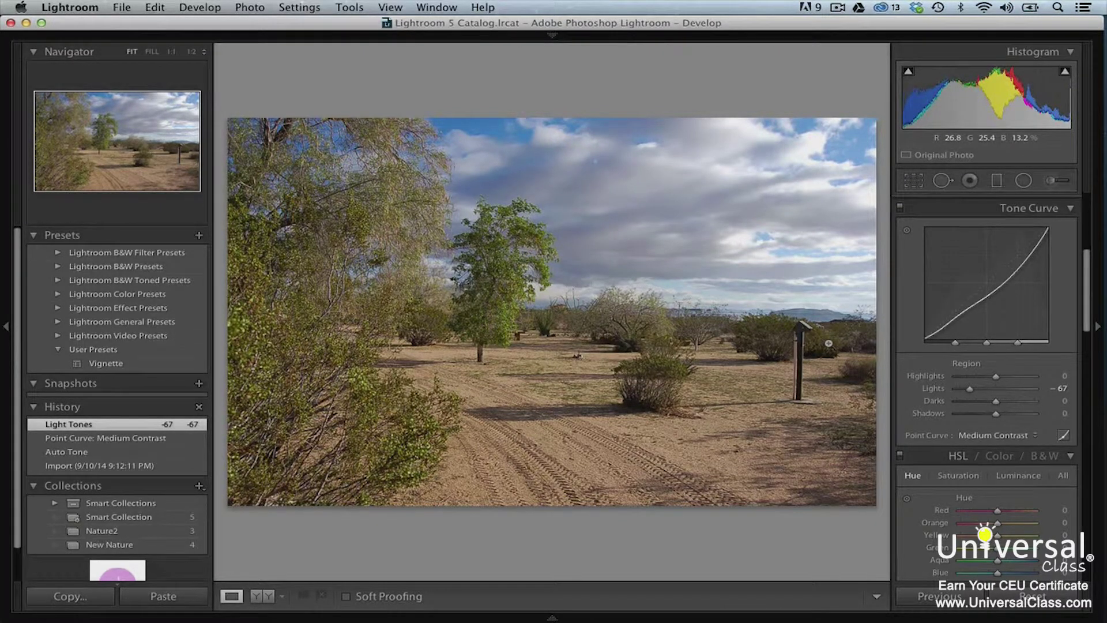
click(997, 180)
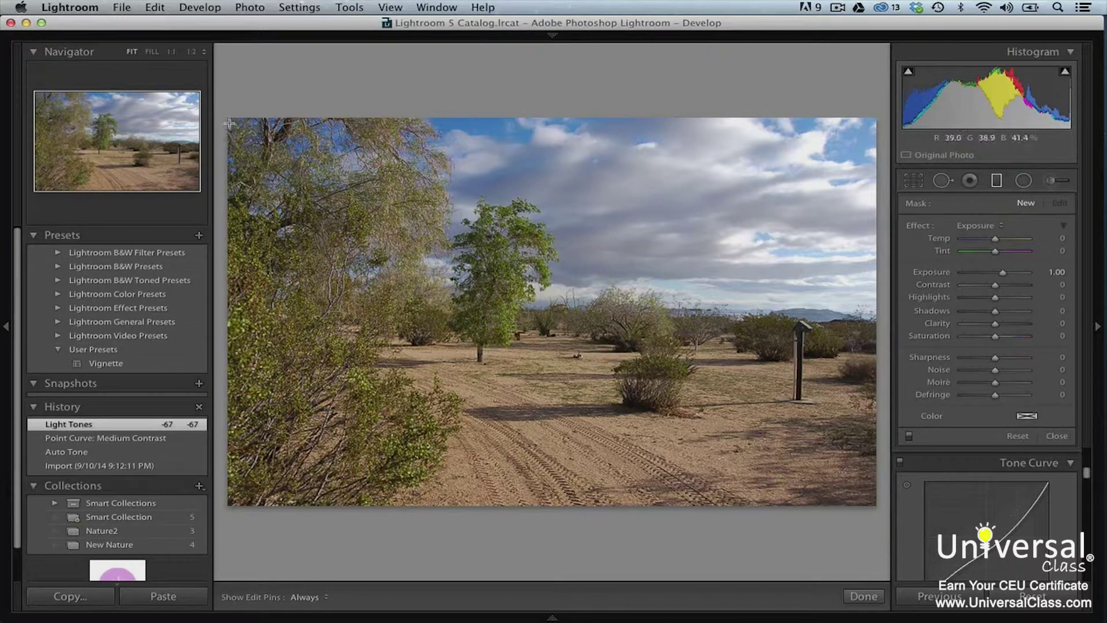
Step: Draw a graduated filter from the top-left with Exposure 0 and Sharpness 21
drag(230, 123, 881, 504)
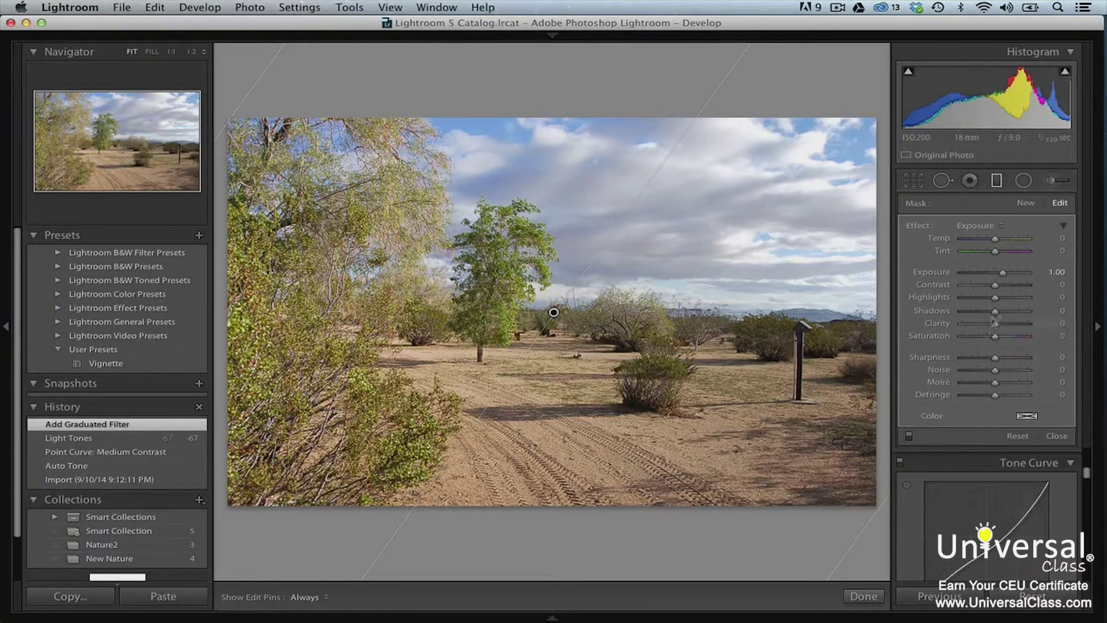
drag(1003, 274, 1010, 341)
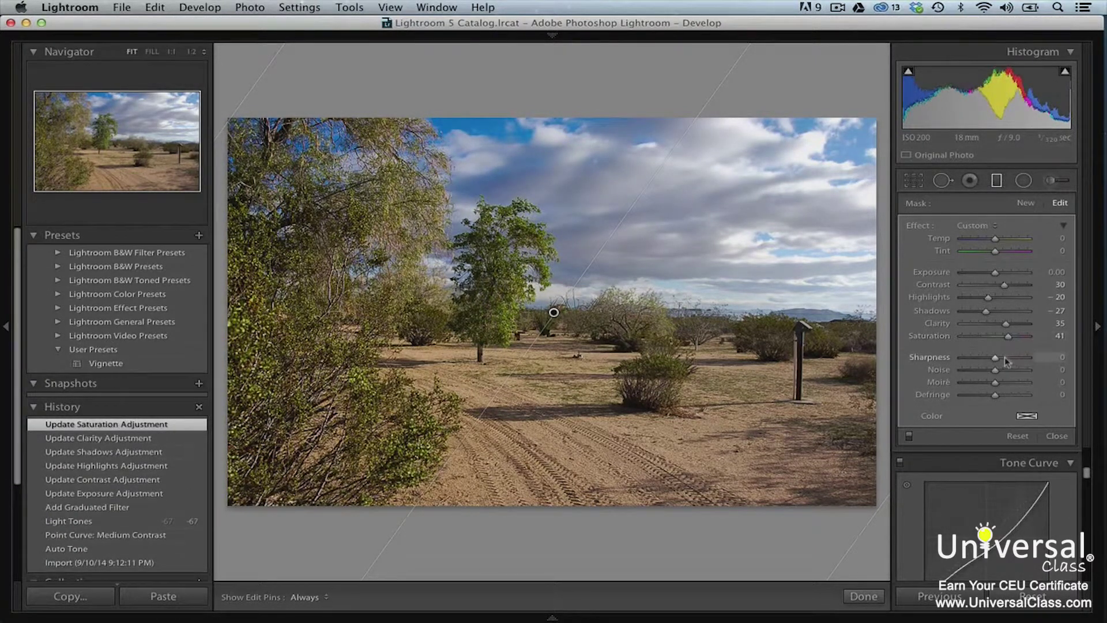
drag(995, 369, 990, 373)
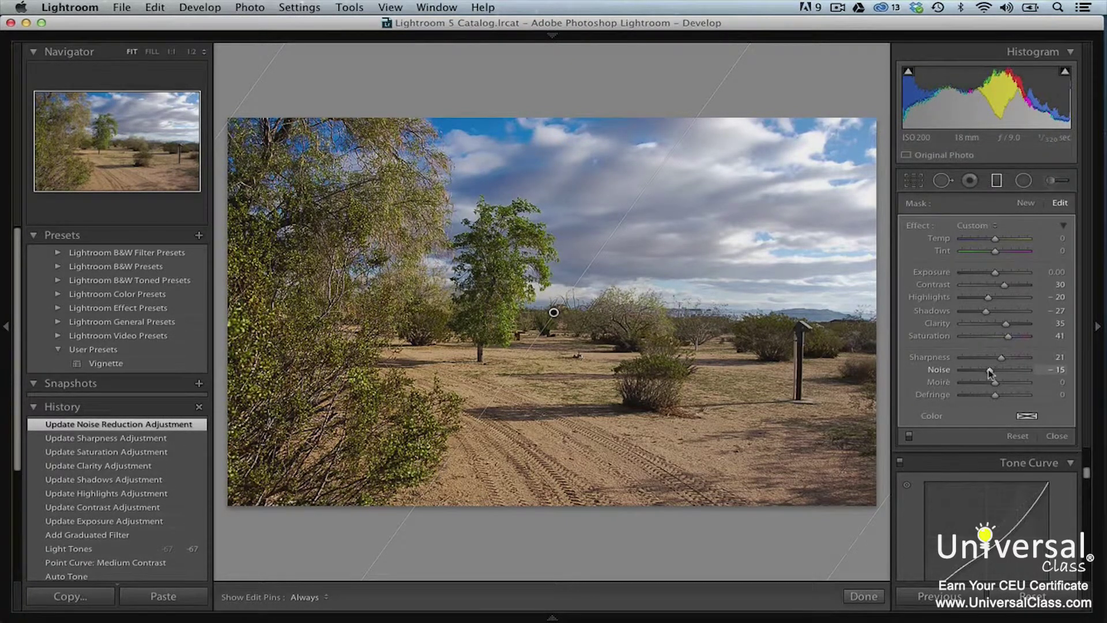
Step: Reposition and rotate the graduated filter slightly right, then finish editing it
drag(554, 312, 579, 319)
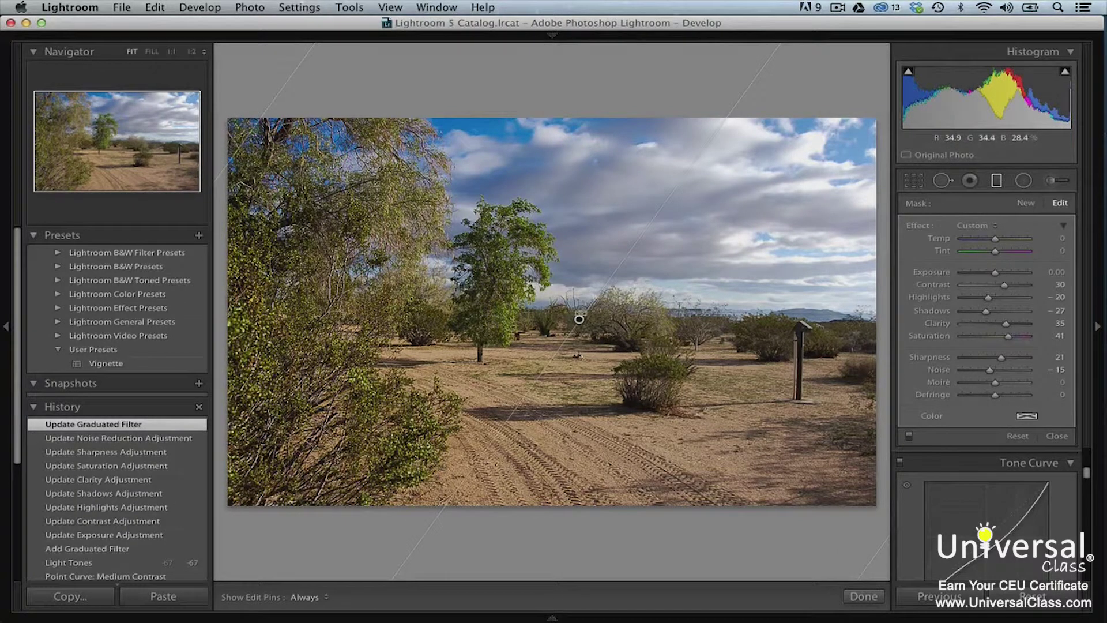
drag(580, 316, 575, 308)
drag(575, 307, 522, 302)
key(super+z)
drag(562, 315, 579, 321)
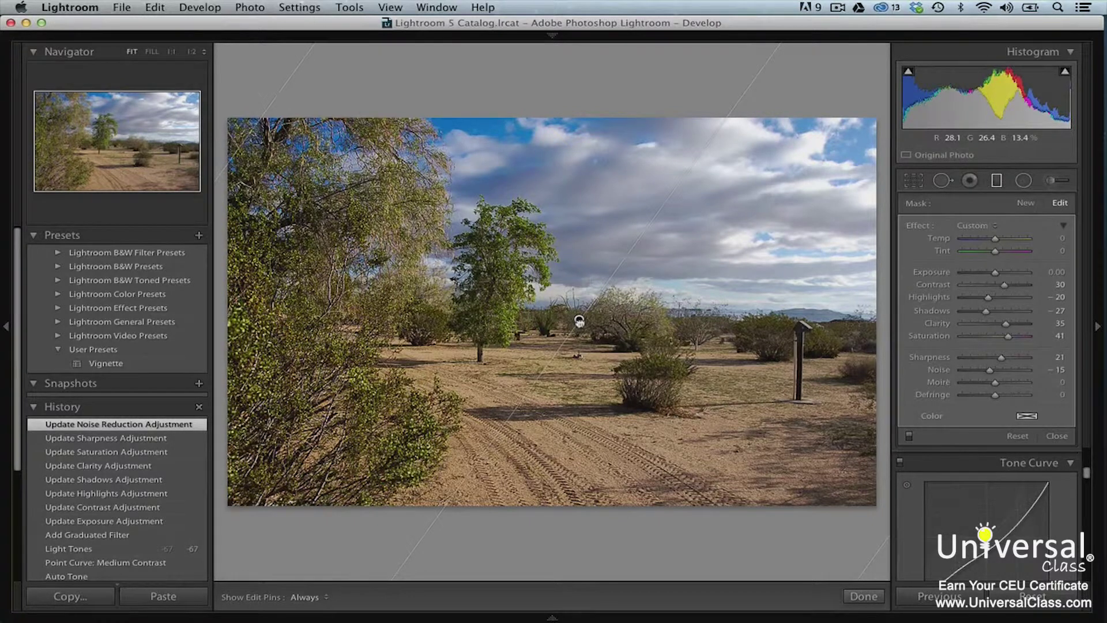
key(super+shift+z)
key(super+shift+z)
key(super+shift+z)
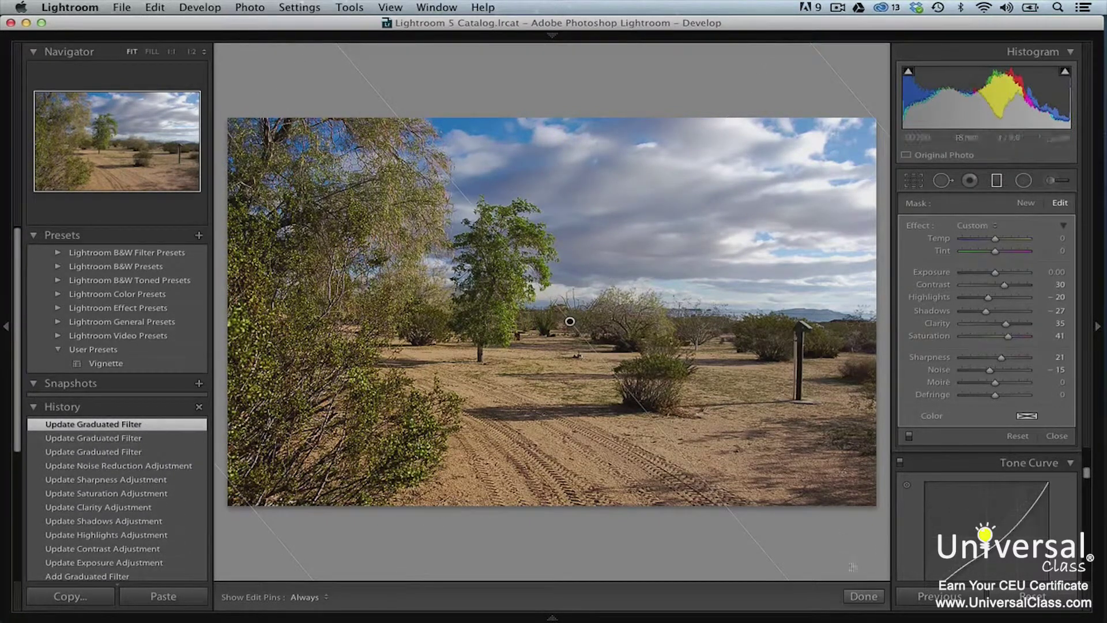
click(864, 596)
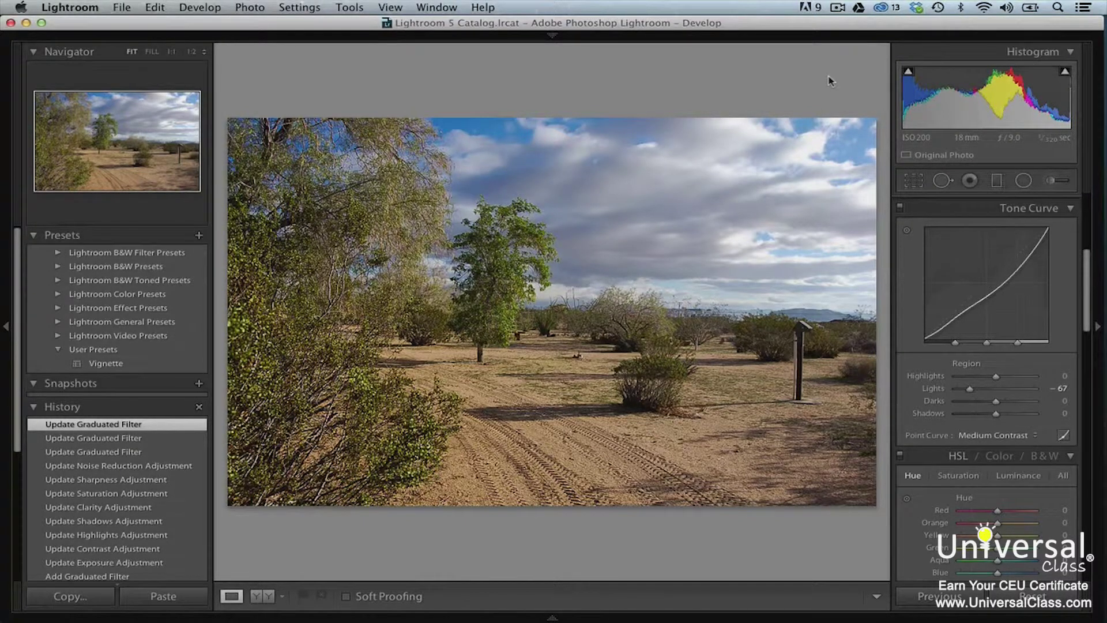
Step: Set the adjustment brush to Exposure -1.52, Size 18.9 with Auto Mask, and paint the signpost
click(1051, 181)
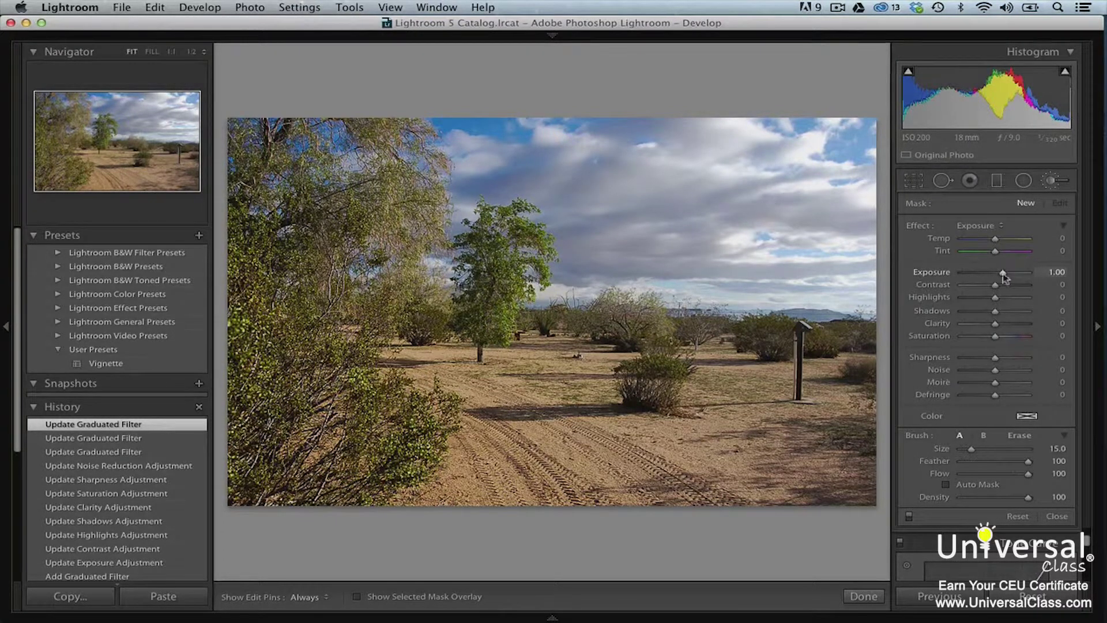
drag(1003, 275, 986, 374)
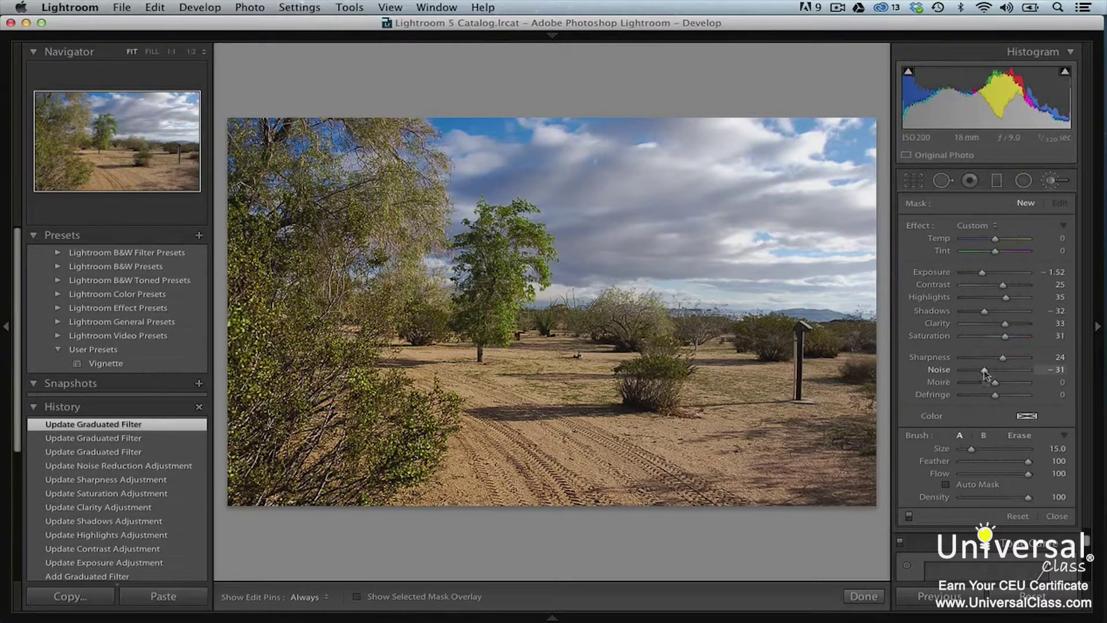
drag(972, 450, 974, 450)
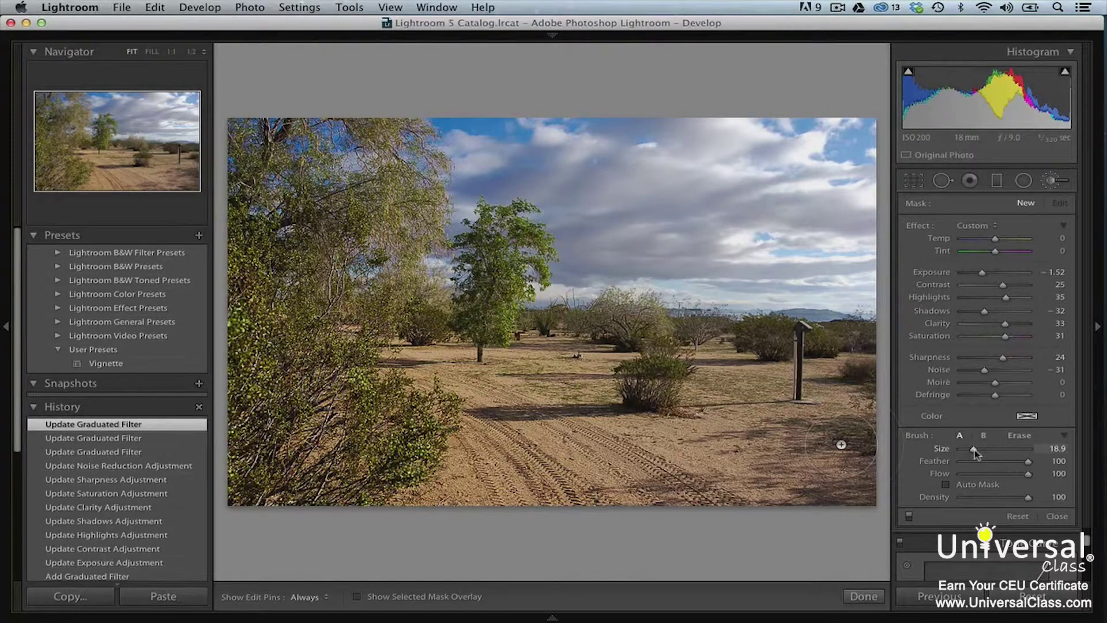
click(946, 484)
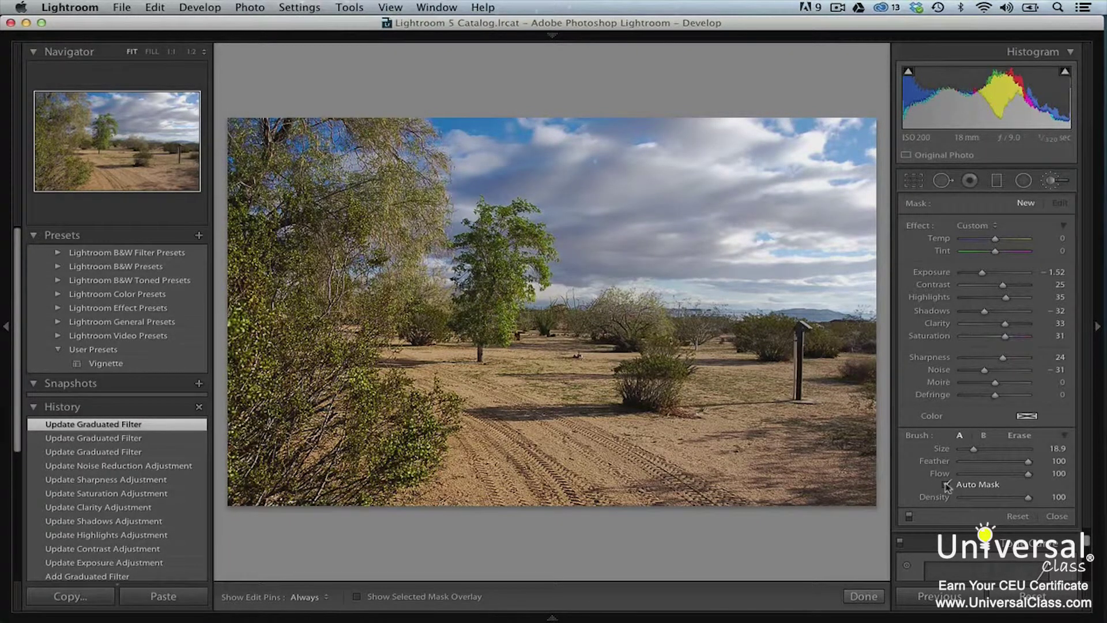
click(800, 329)
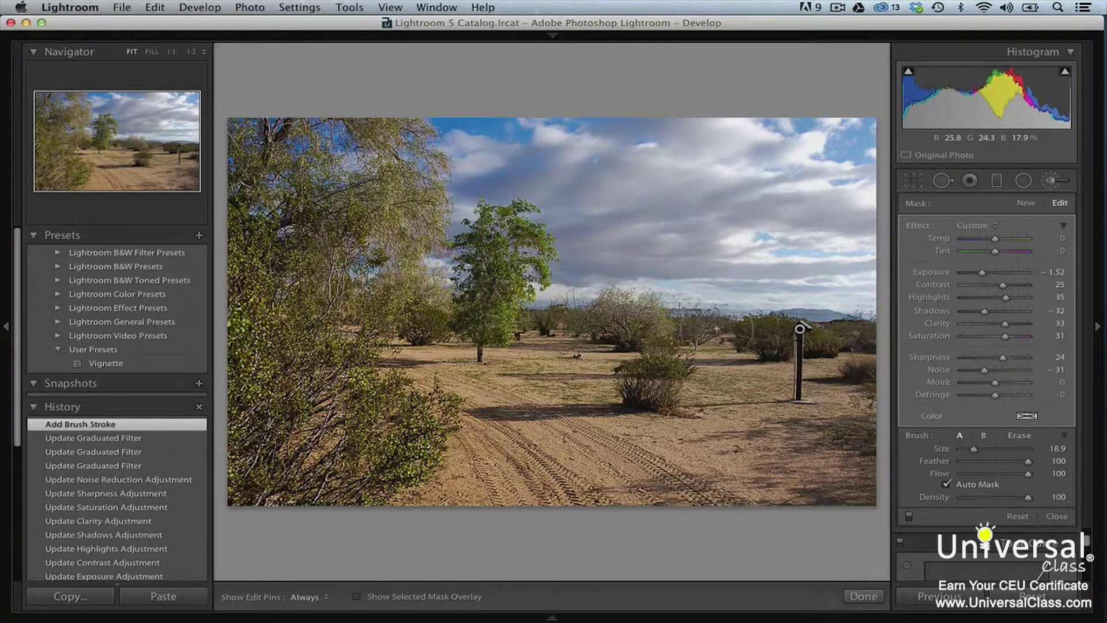
Step: Paint more darkening strokes over the signpost and the ground beneath it
key(h)
drag(721, 332, 727, 398)
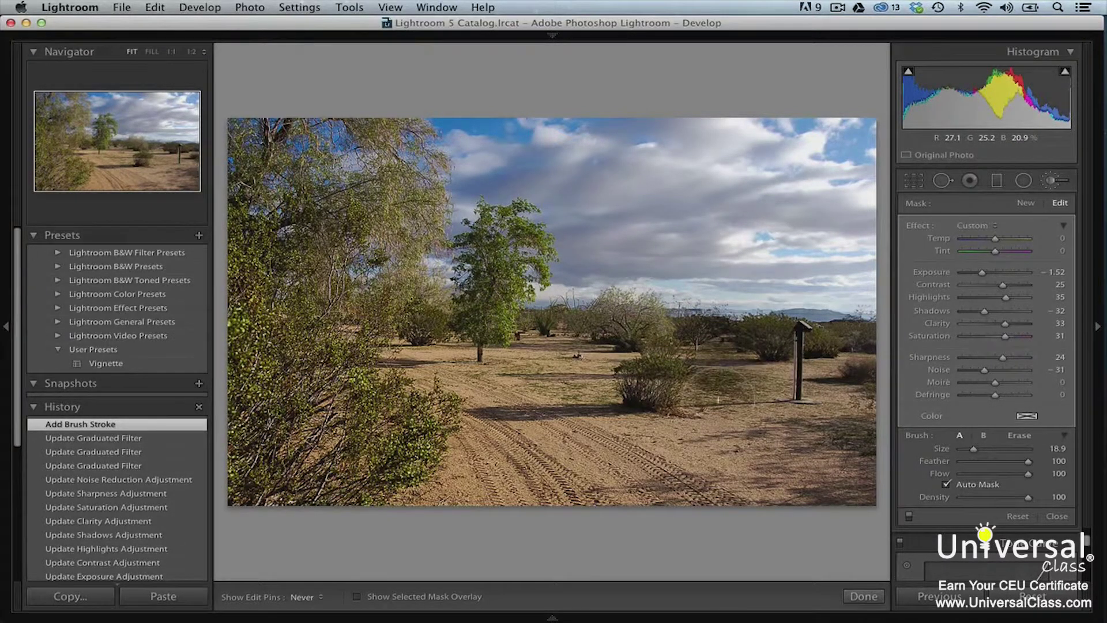
key(h)
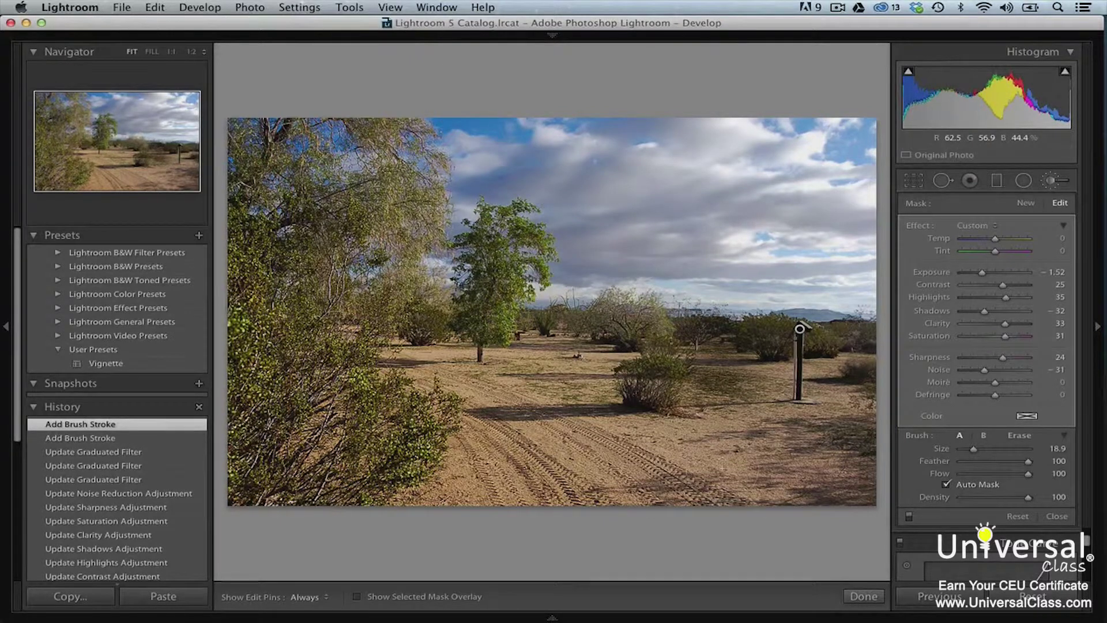
key(h)
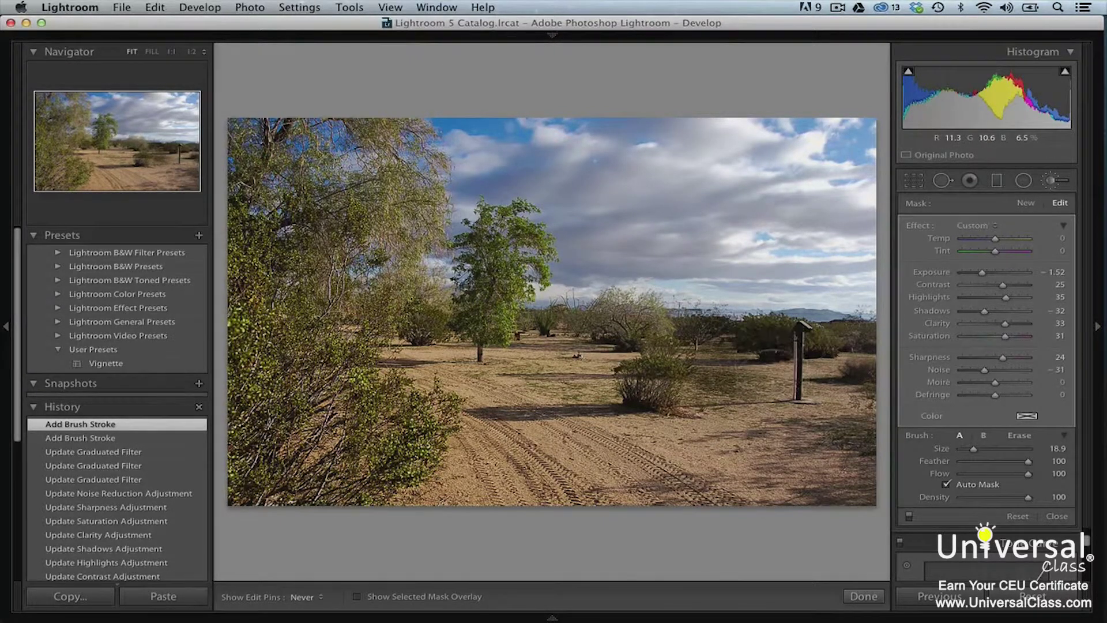
key(h)
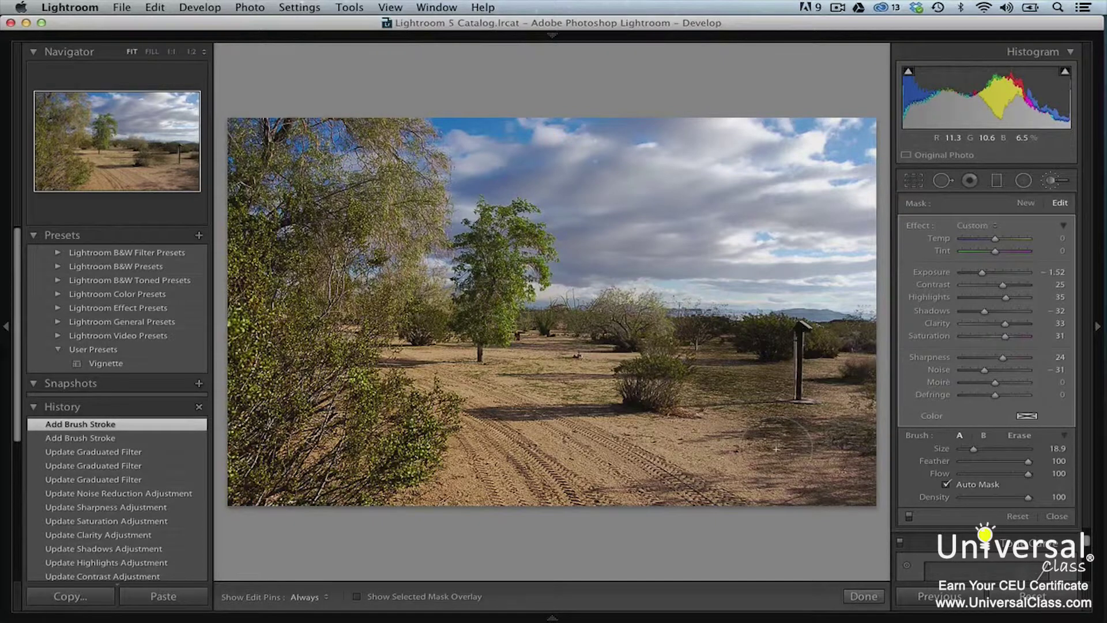
drag(777, 448, 799, 334)
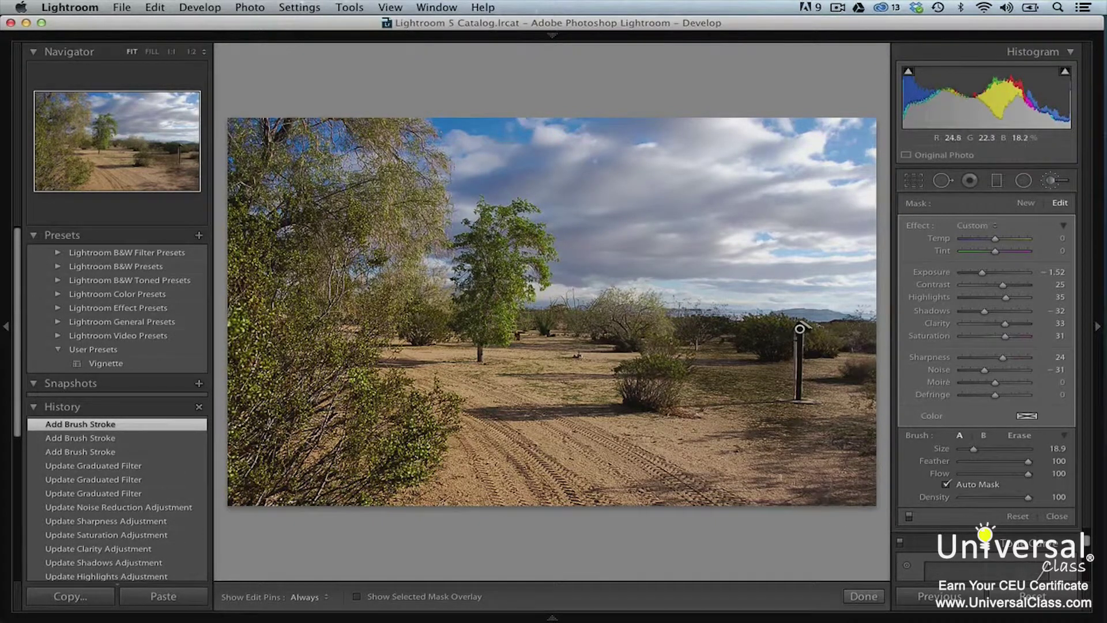
key(h)
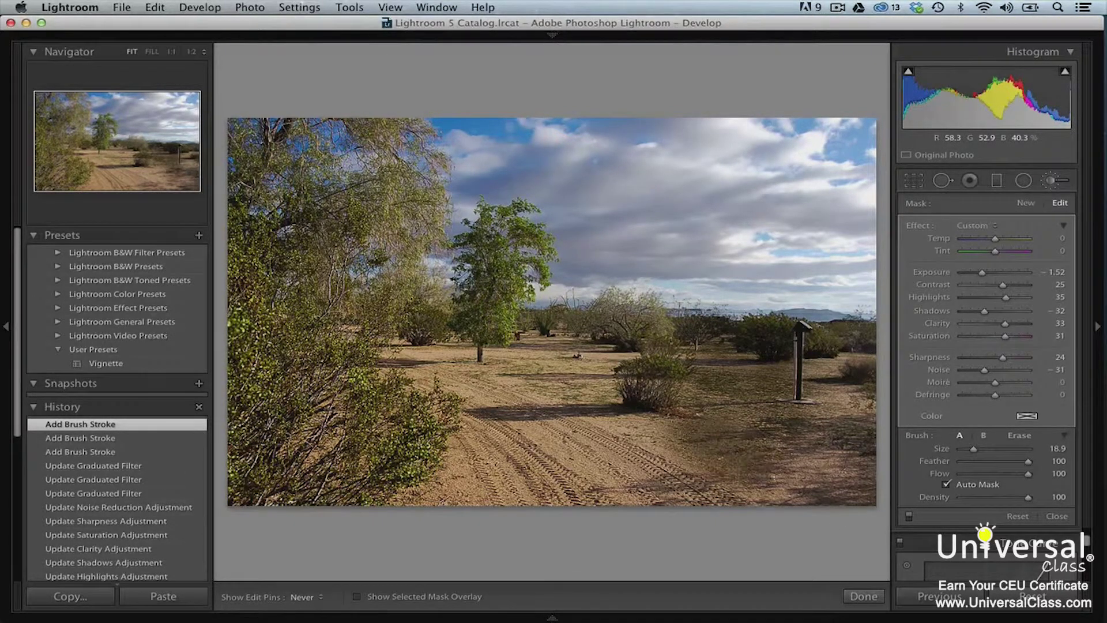
mouse_move(773, 474)
mouse_down()
mouse_move(762, 468)
mouse_move(813, 488)
mouse_up()
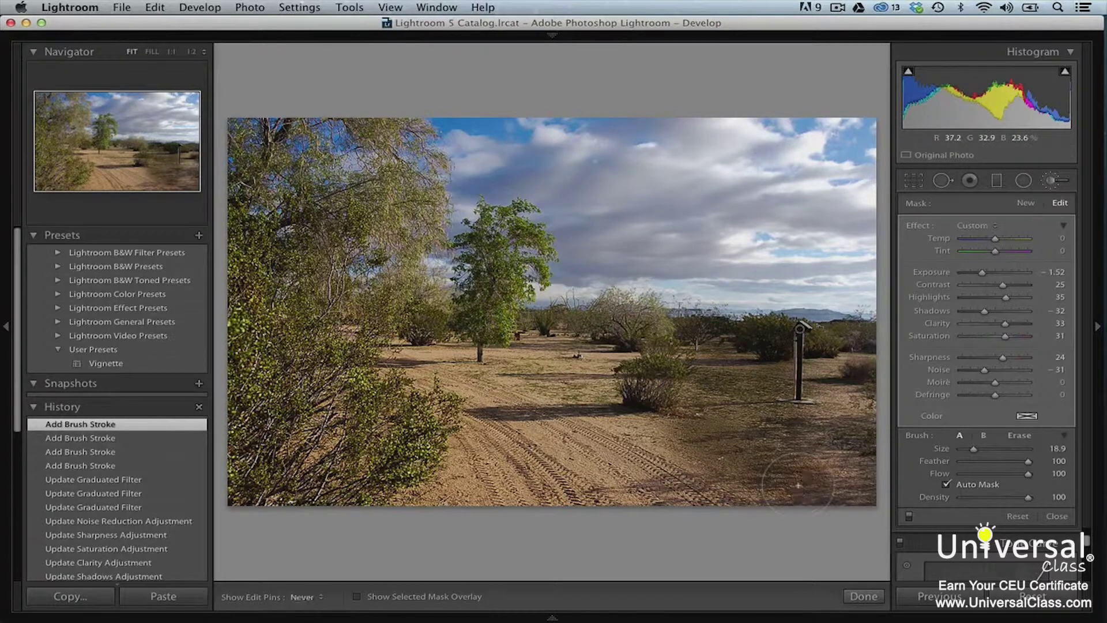
key(h)
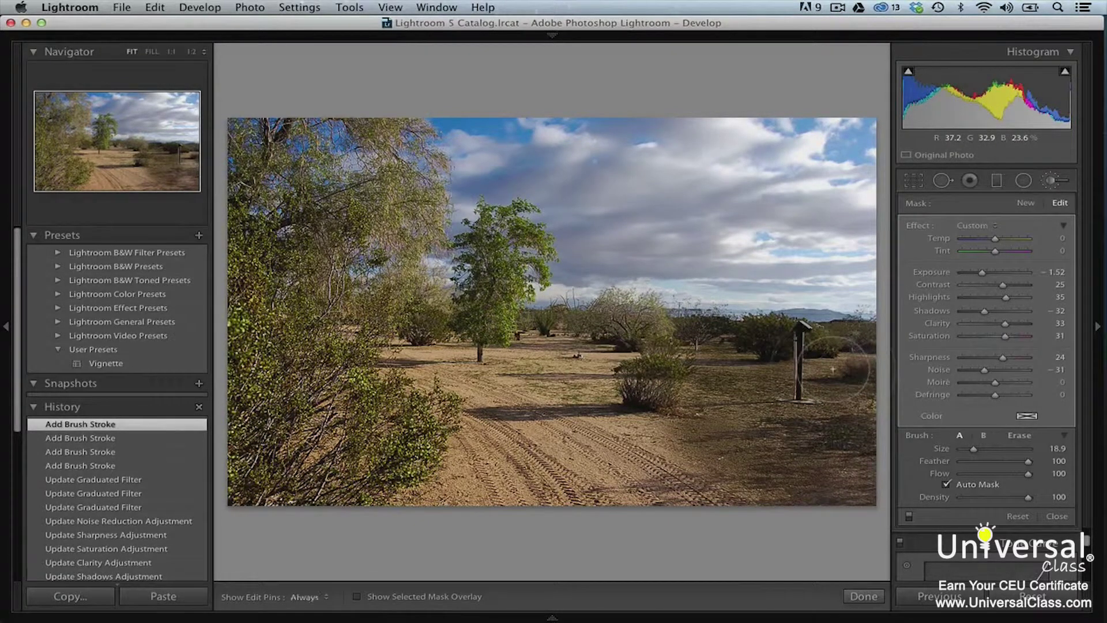
Step: Add a stroke beside the signpost, paint over the central bushes, and close the brush
click(834, 369)
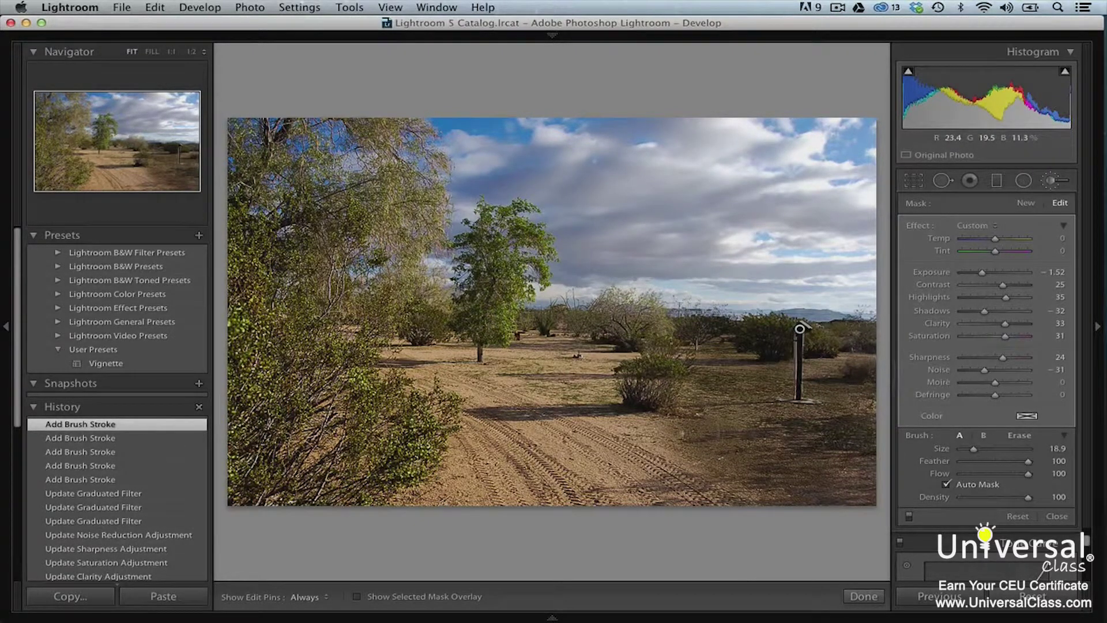
key(h)
mouse_move(611, 407)
mouse_down()
mouse_move(542, 364)
mouse_move(640, 363)
mouse_move(479, 369)
mouse_move(444, 358)
mouse_up()
key(h)
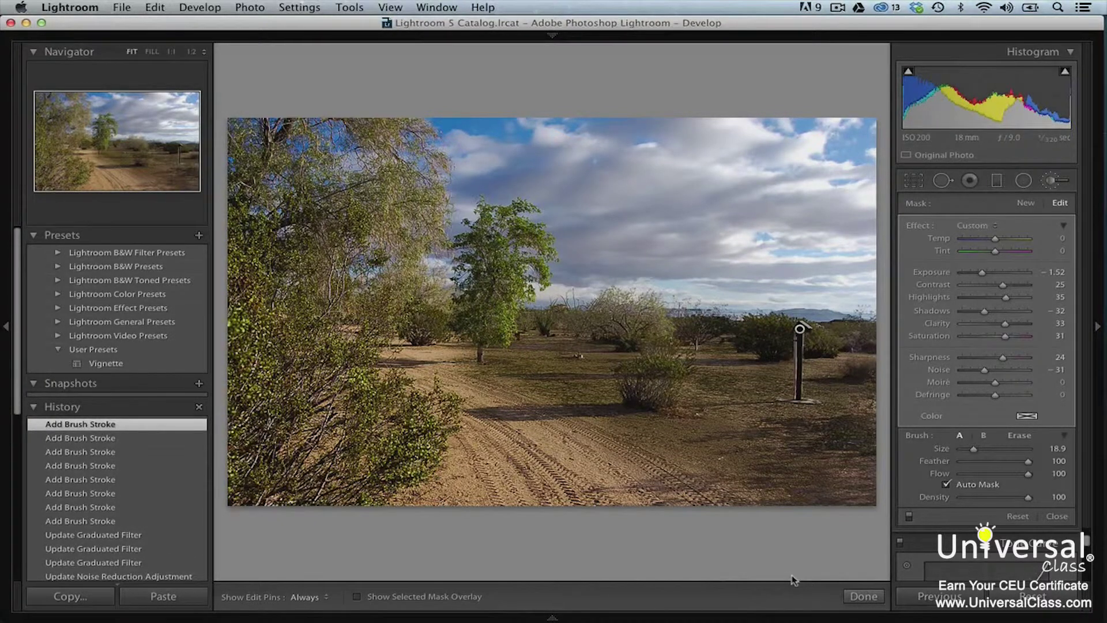
key(k)
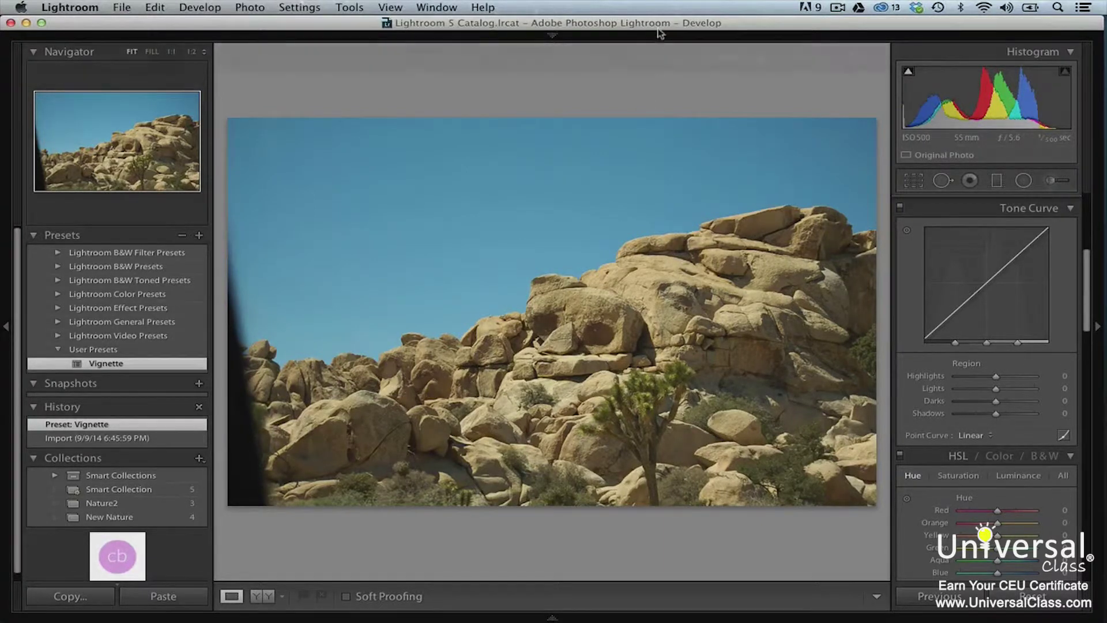
Step: Select the rock-formation photo and apply the Vignette user preset
mouse_move(659, 33)
Step: Lighten the blue sky above the rocks with the HSL Luminance tool, Blue +46
scroll(1023, 452, down, 5)
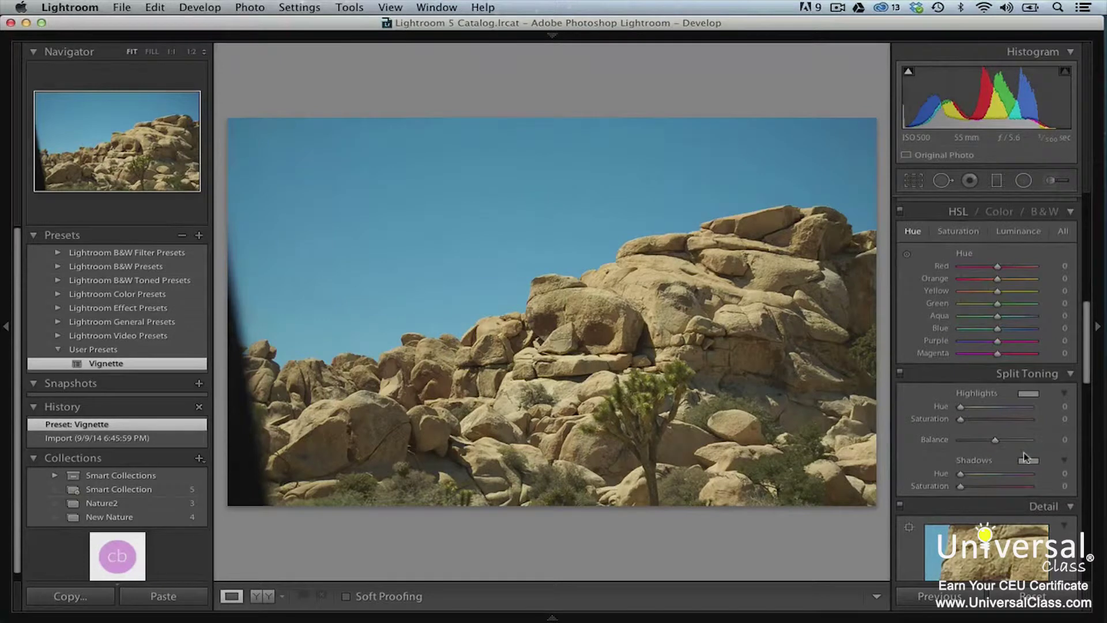
scroll(1056, 262, down, 1)
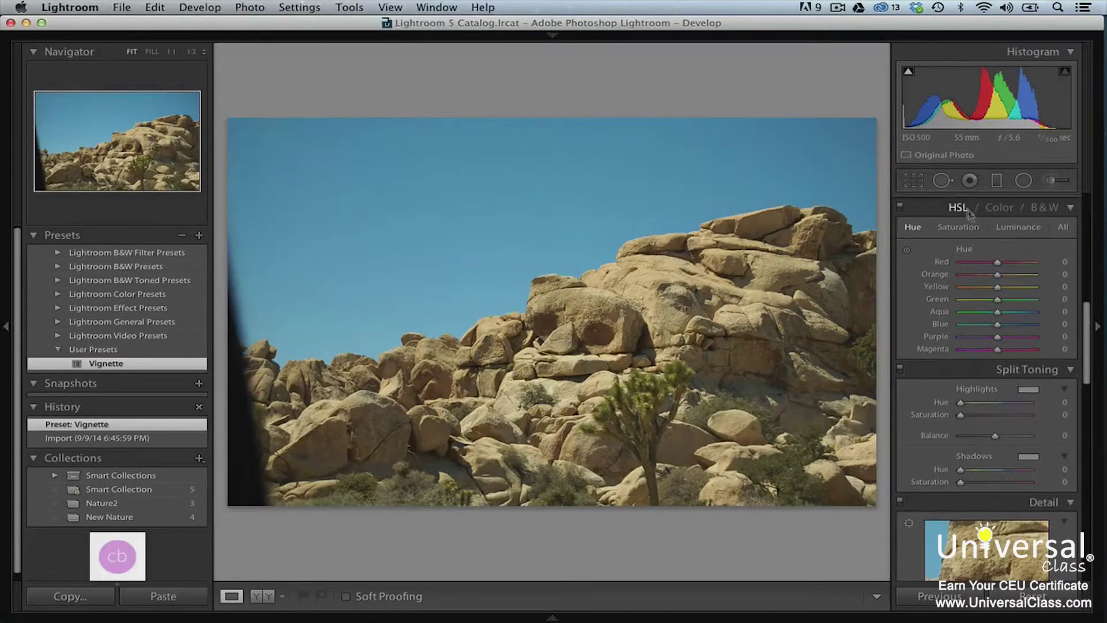
click(1064, 229)
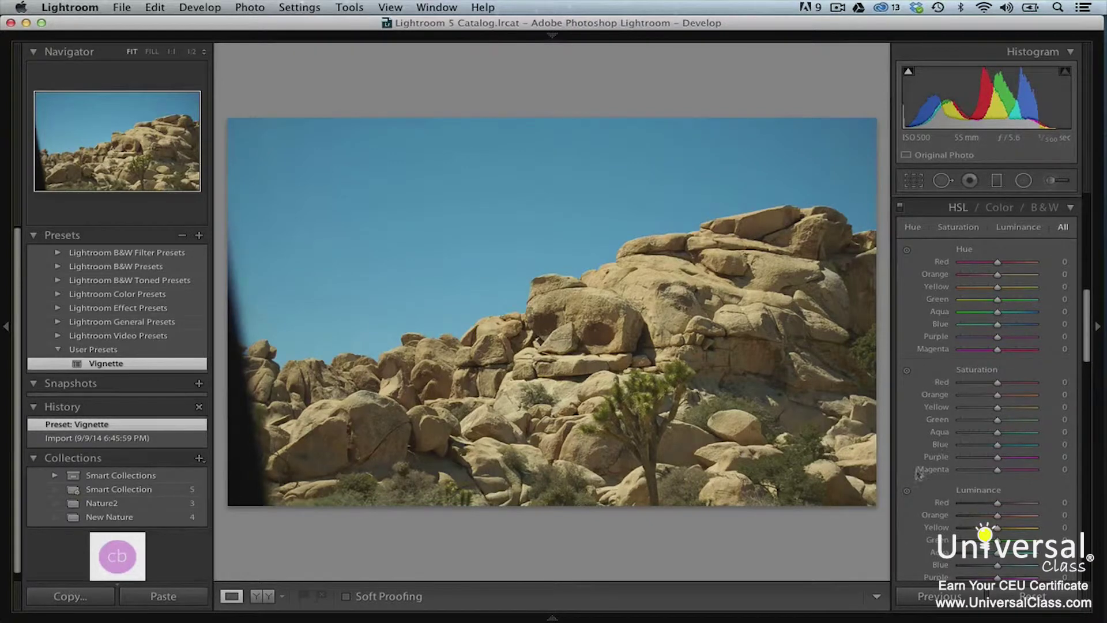
click(908, 491)
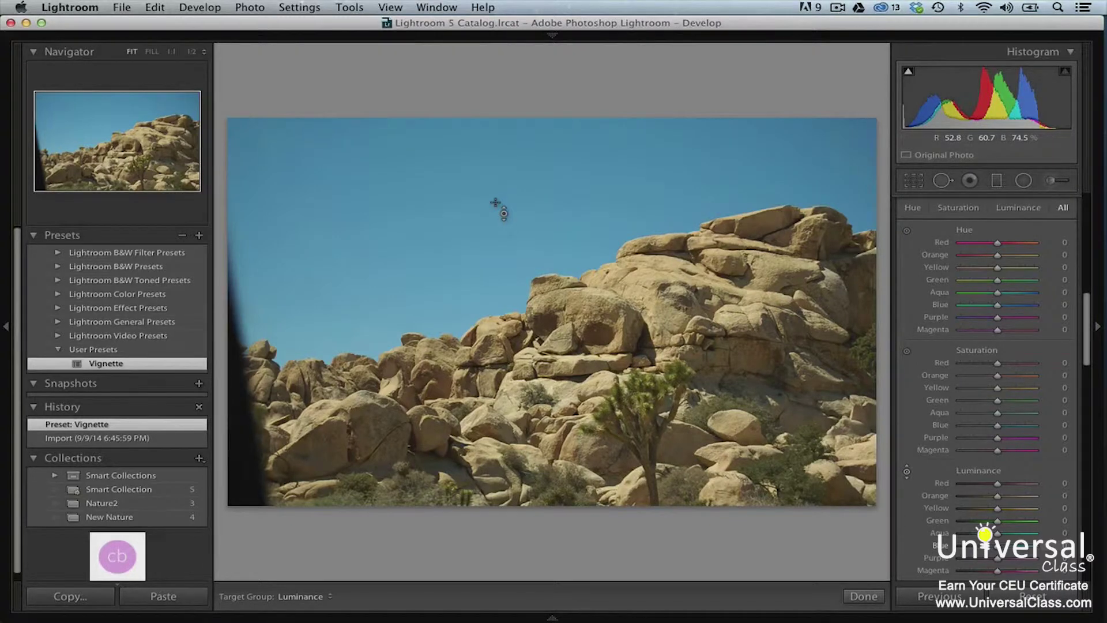
drag(495, 202, 496, 181)
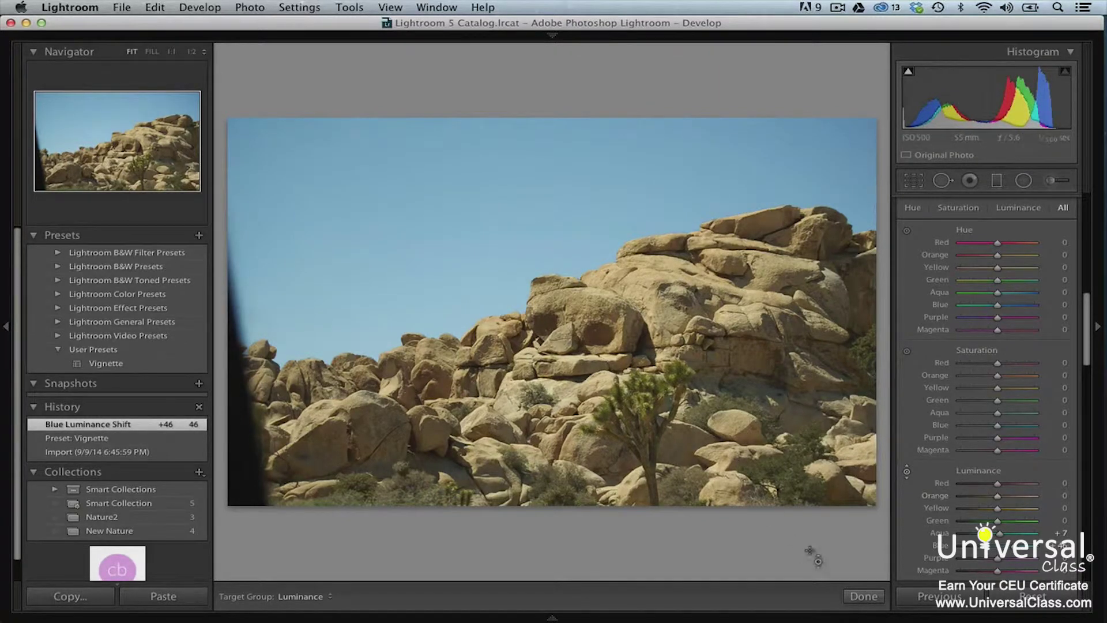
click(856, 597)
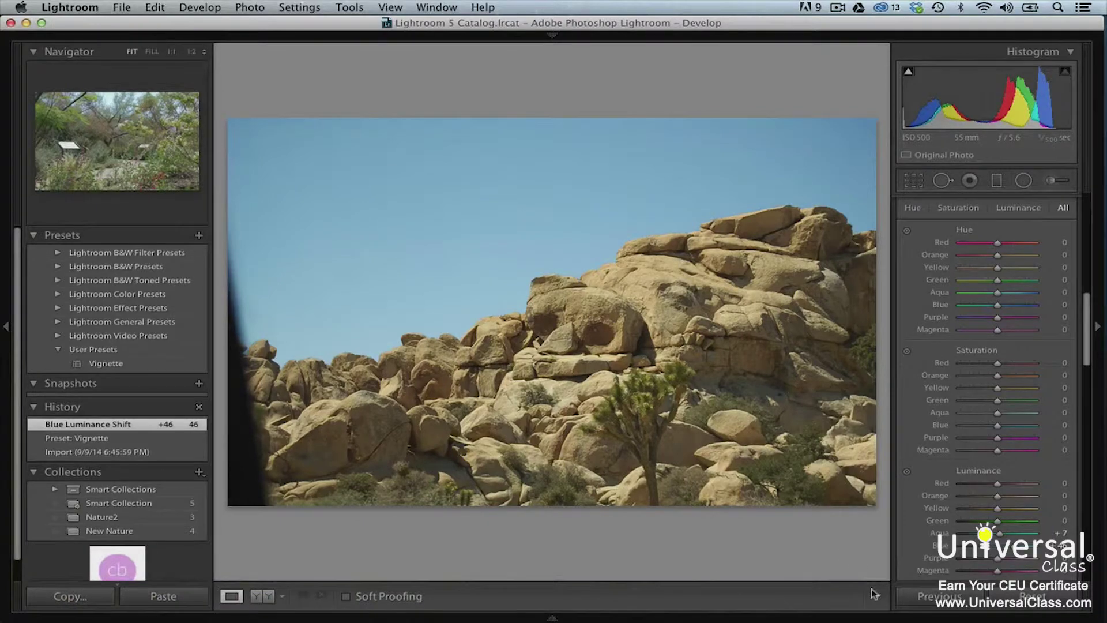
Step: Compare before/after, convert the rock photo to black and white, and darken the sky's Blue gray level to −13
click(267, 597)
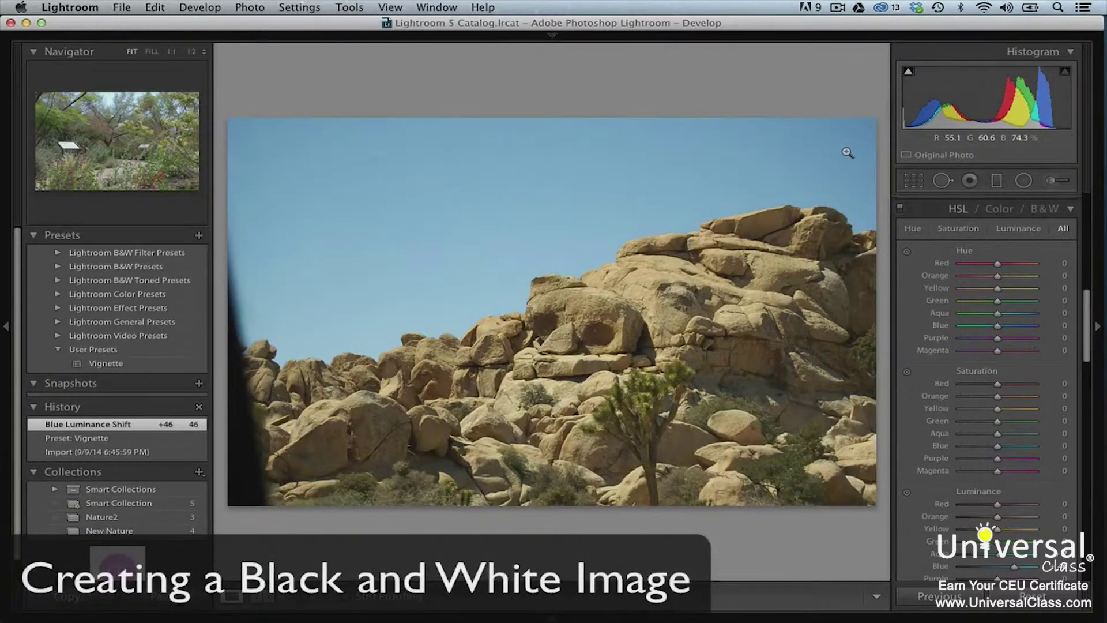
click(1039, 209)
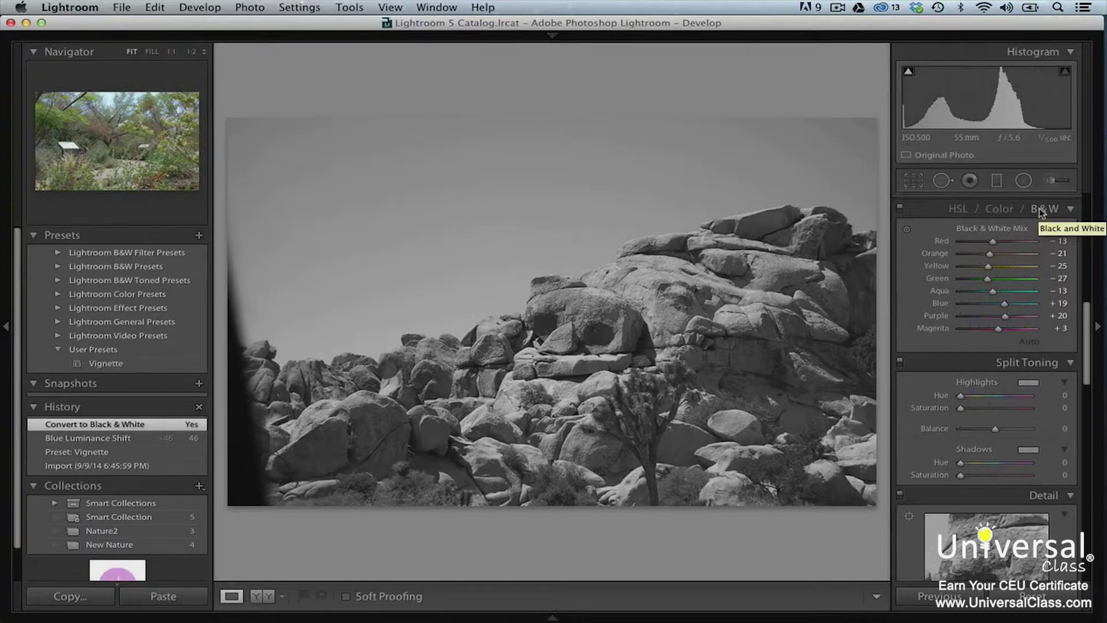
click(907, 230)
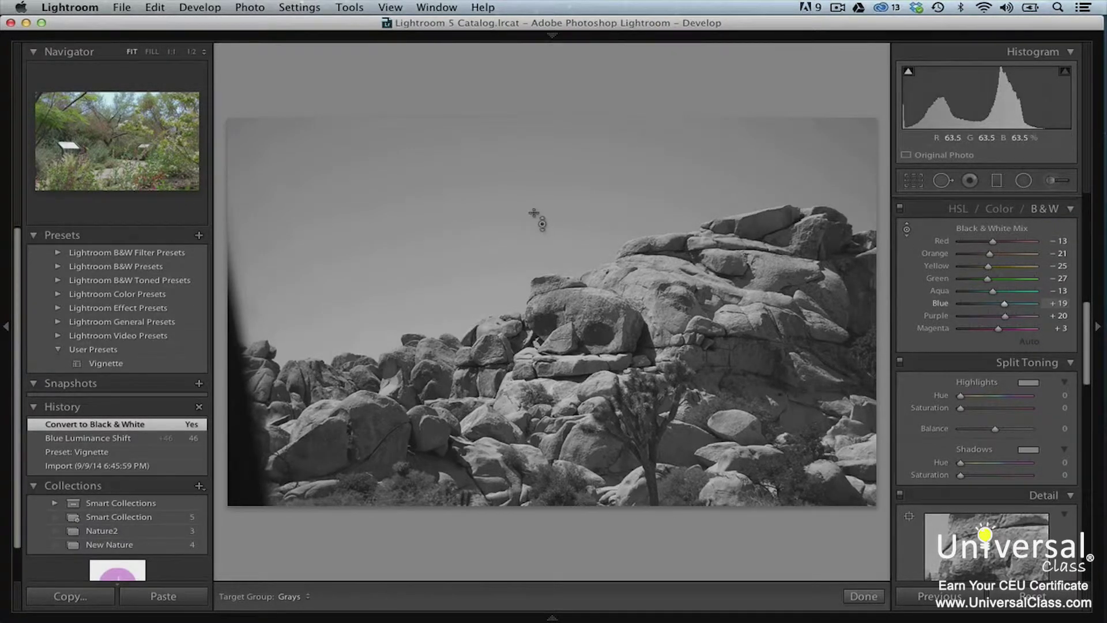
drag(535, 213, 534, 271)
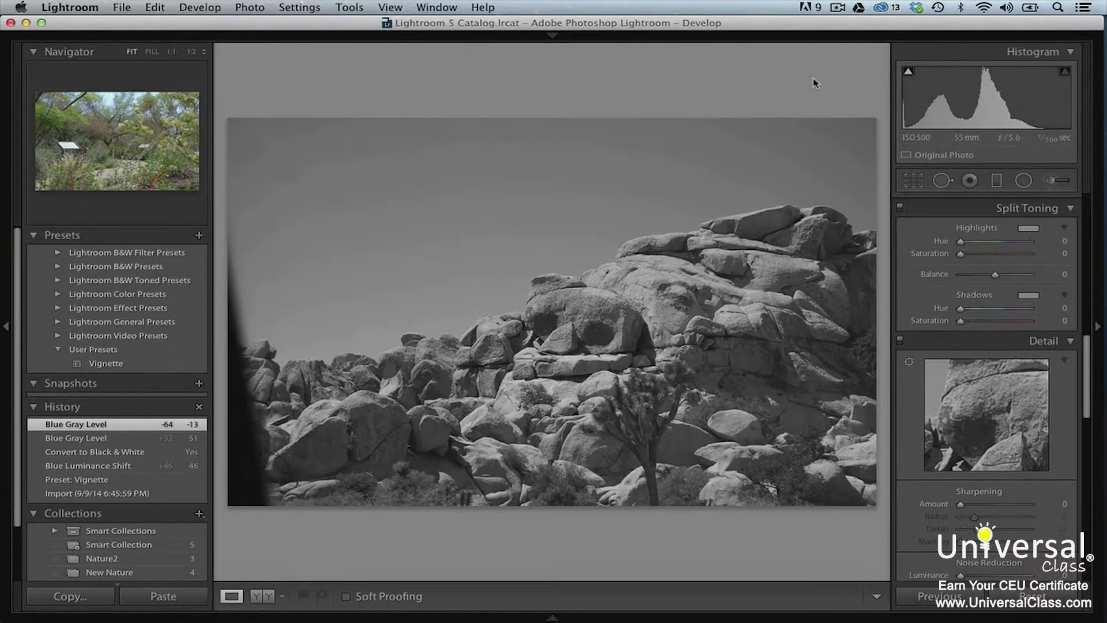
Step: Apply the Lightroom BW Toned preset Split Tone 2 to the boulder photo
right_click(704, 198)
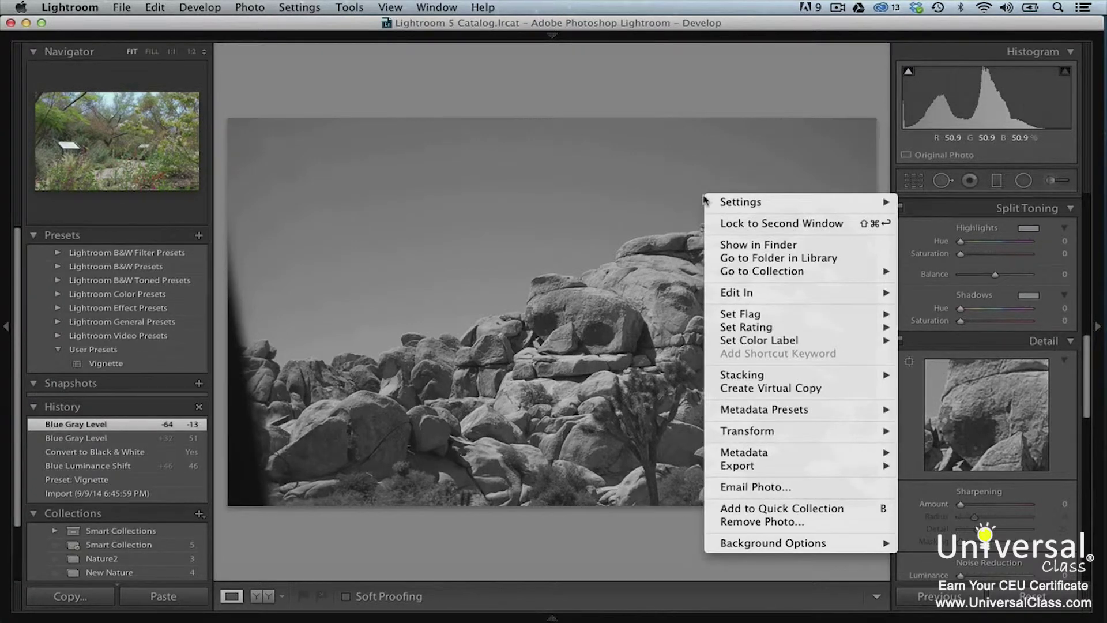
mouse_move(733, 202)
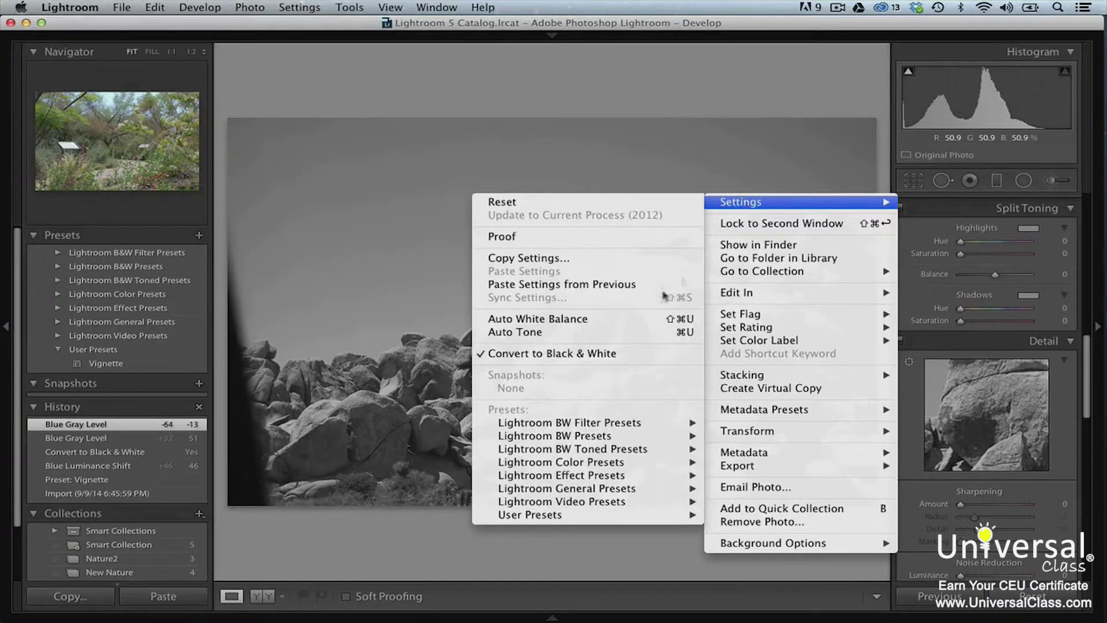
mouse_move(592, 453)
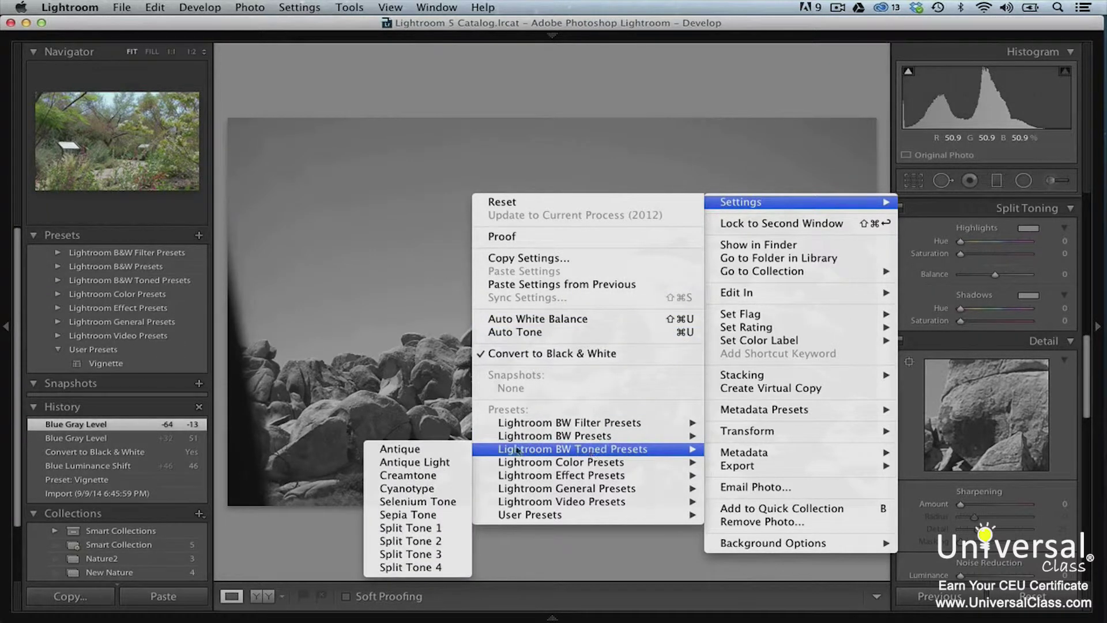
click(430, 541)
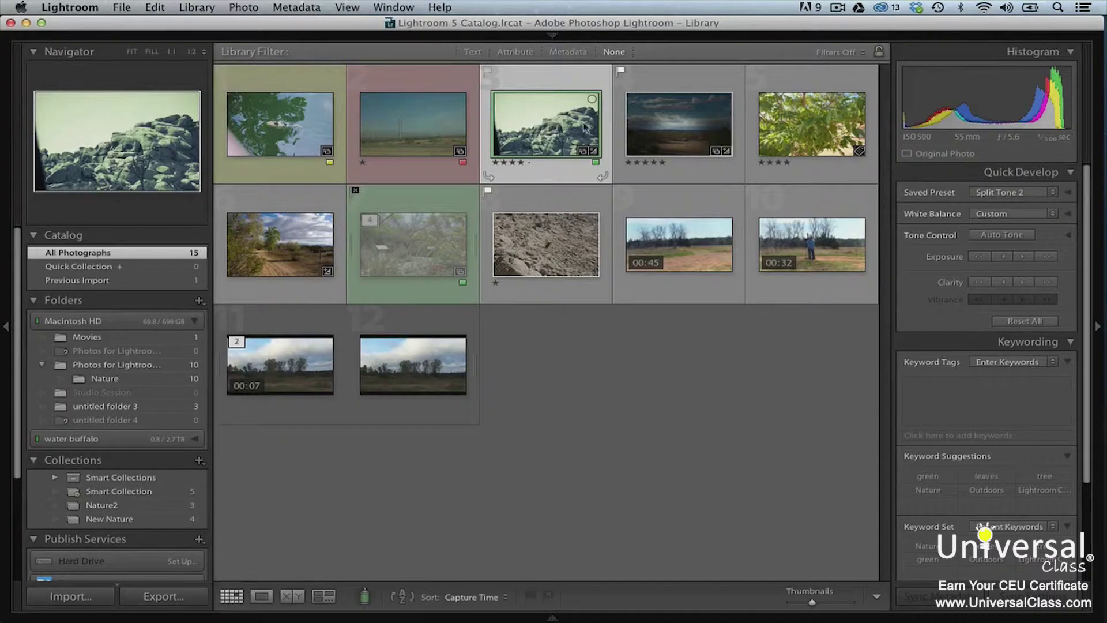
Step: Add the first two photos to the selection and synchronize the rock photo's settings onto them
super+click(323, 128)
super+click(419, 132)
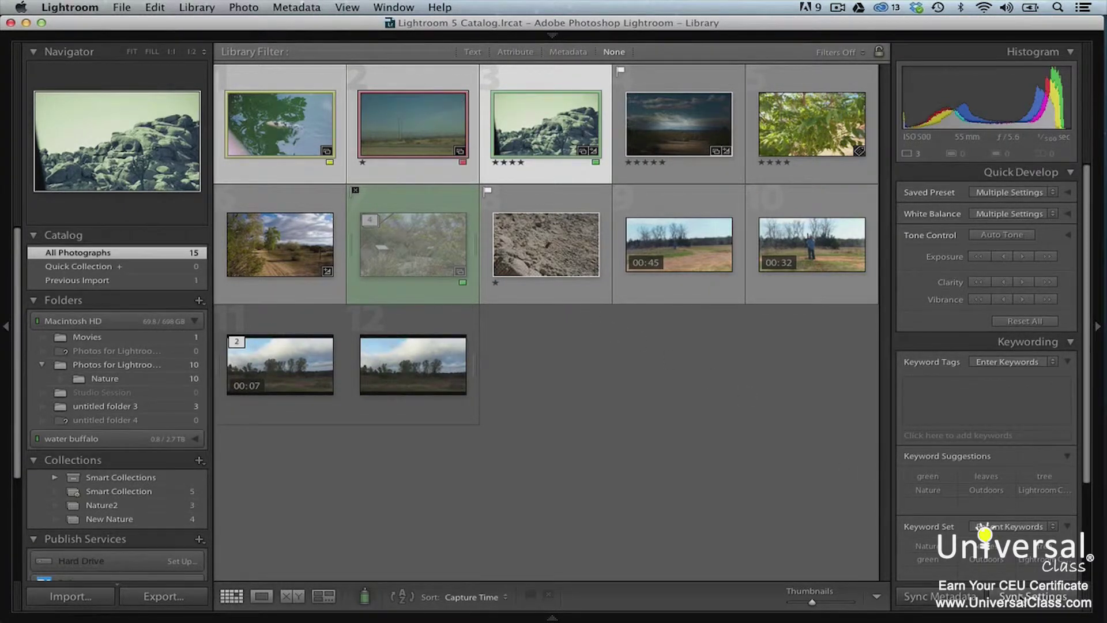
click(1032, 597)
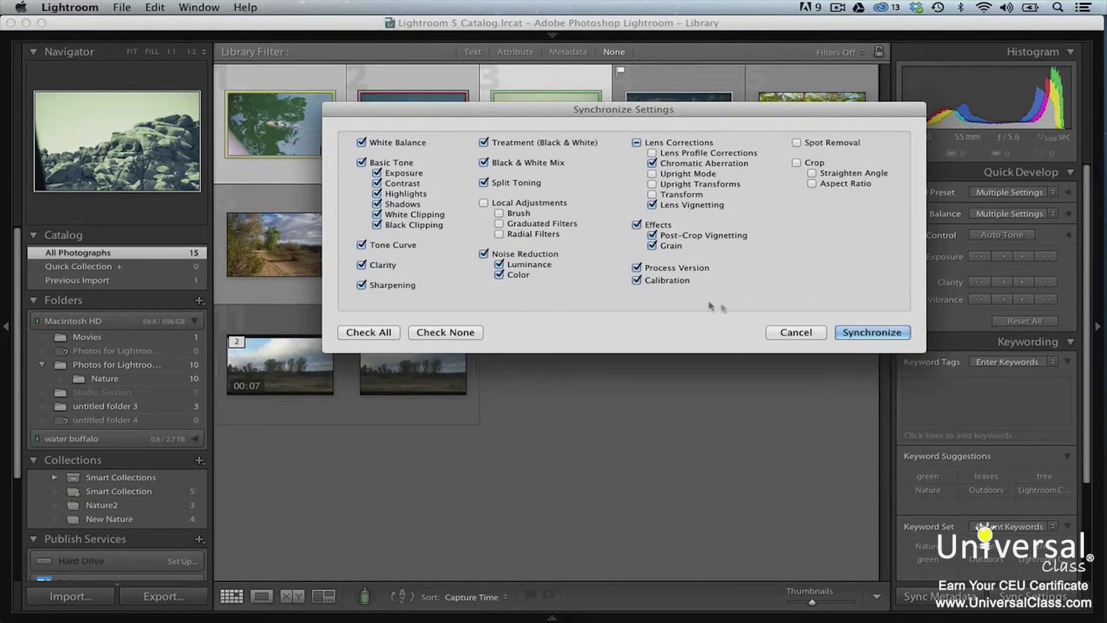
click(858, 333)
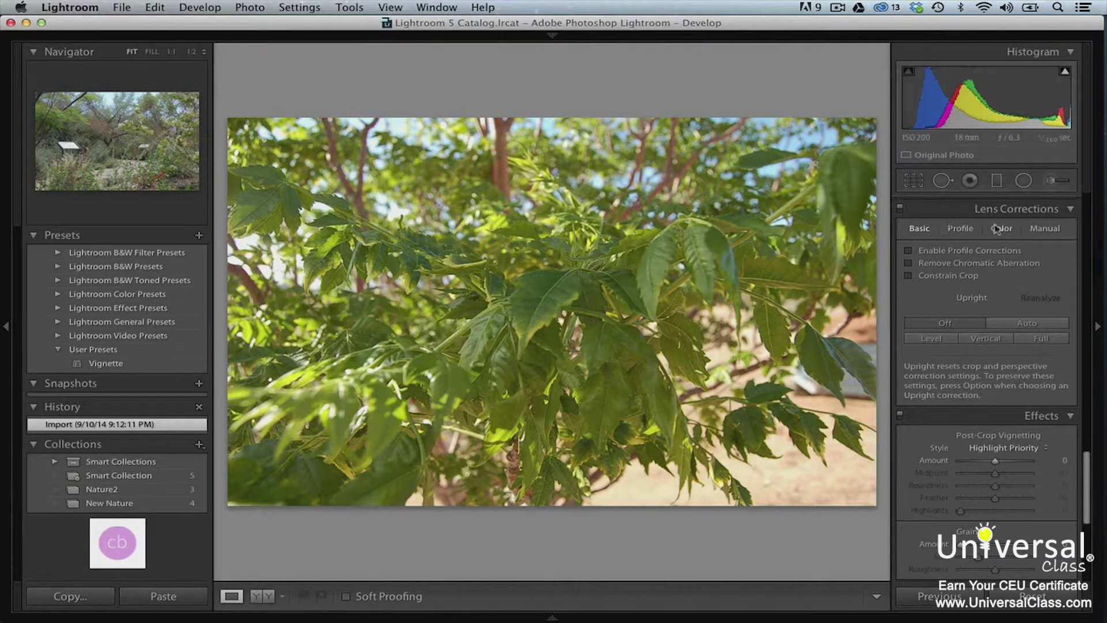
Step: Slightly reduce the leaf photo's distortion manually, then enable lens profile corrections
click(1041, 230)
drag(995, 264, 996, 268)
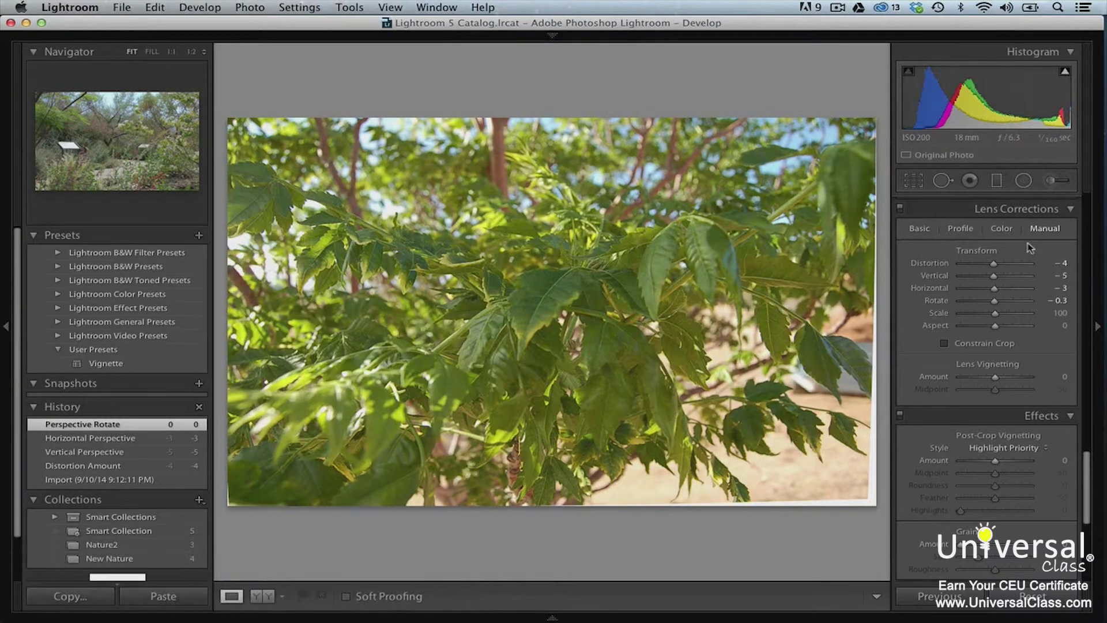
click(922, 229)
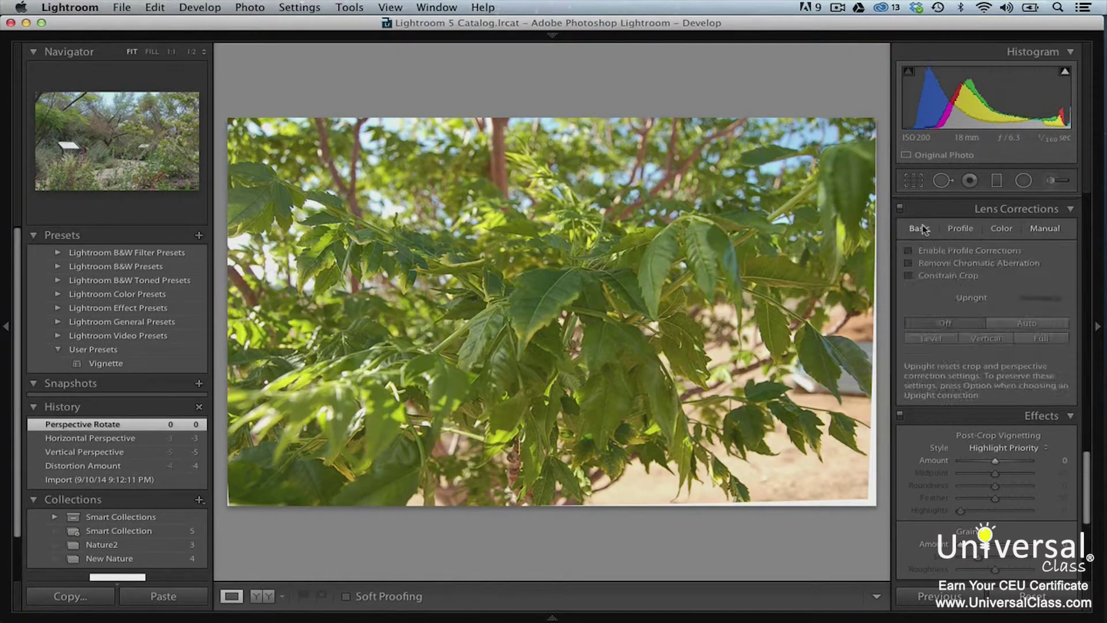
click(909, 251)
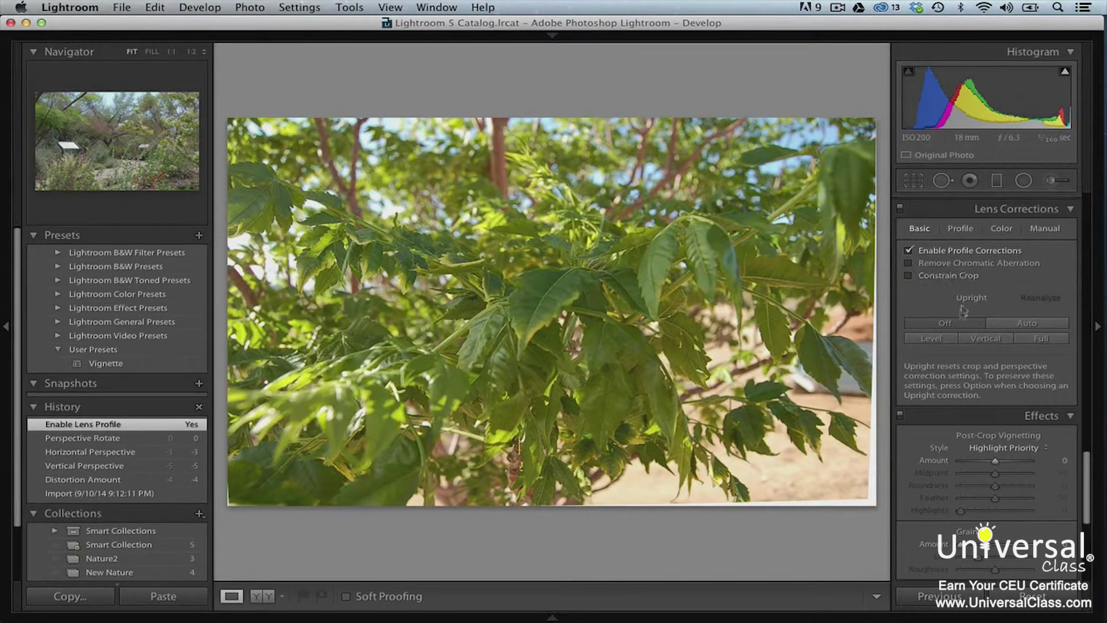
Step: Try the Upright Level, Vertical, Full and Auto perspective corrections on the leaf photo
click(942, 341)
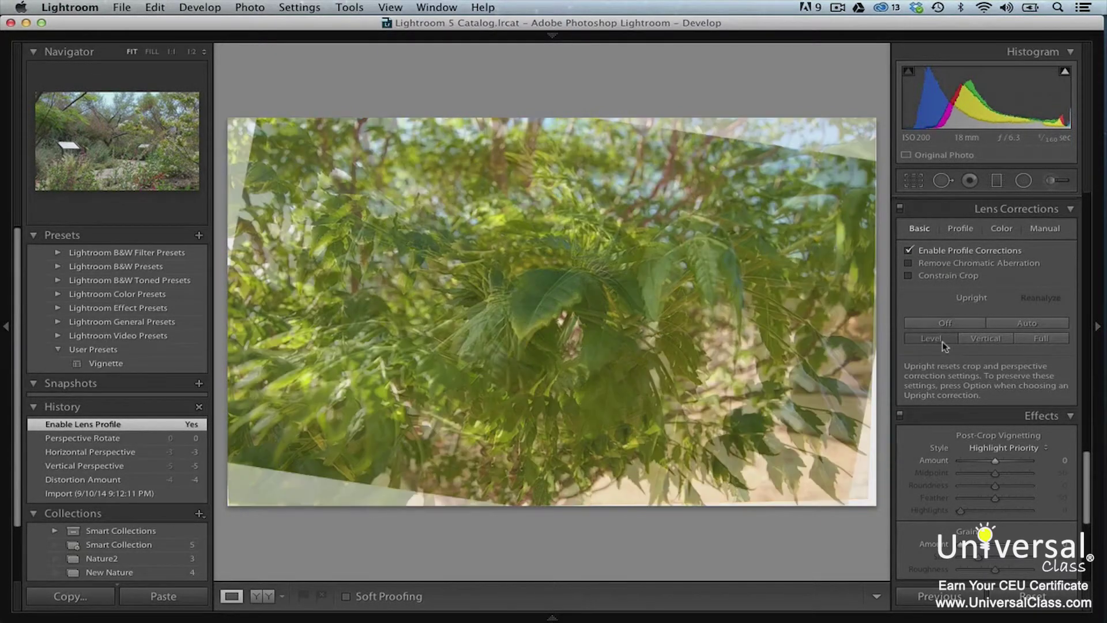
click(985, 342)
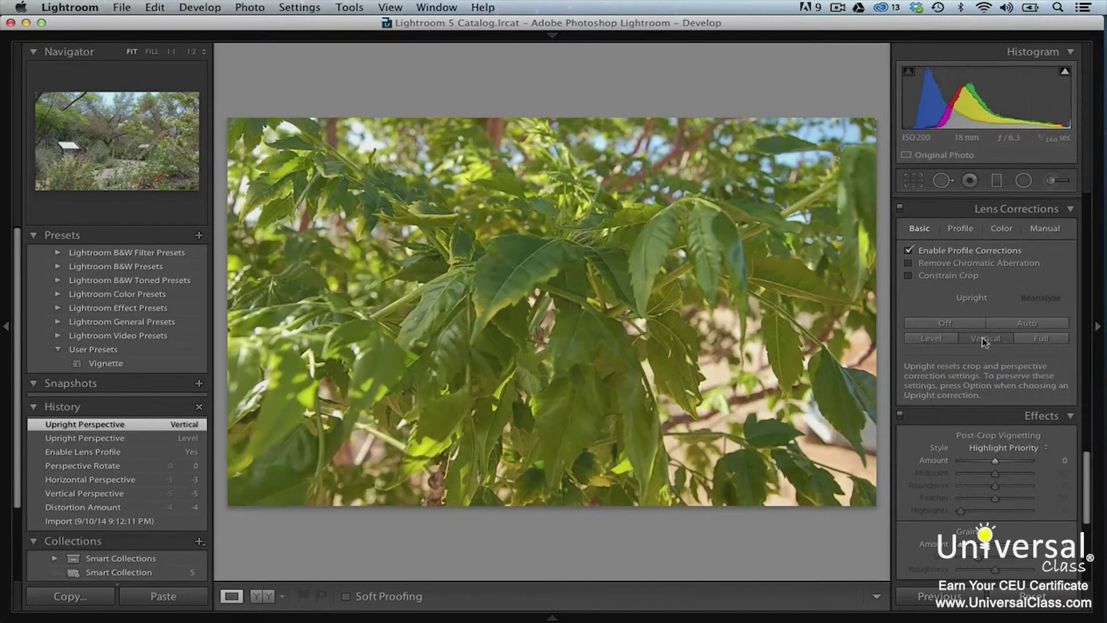
click(1041, 339)
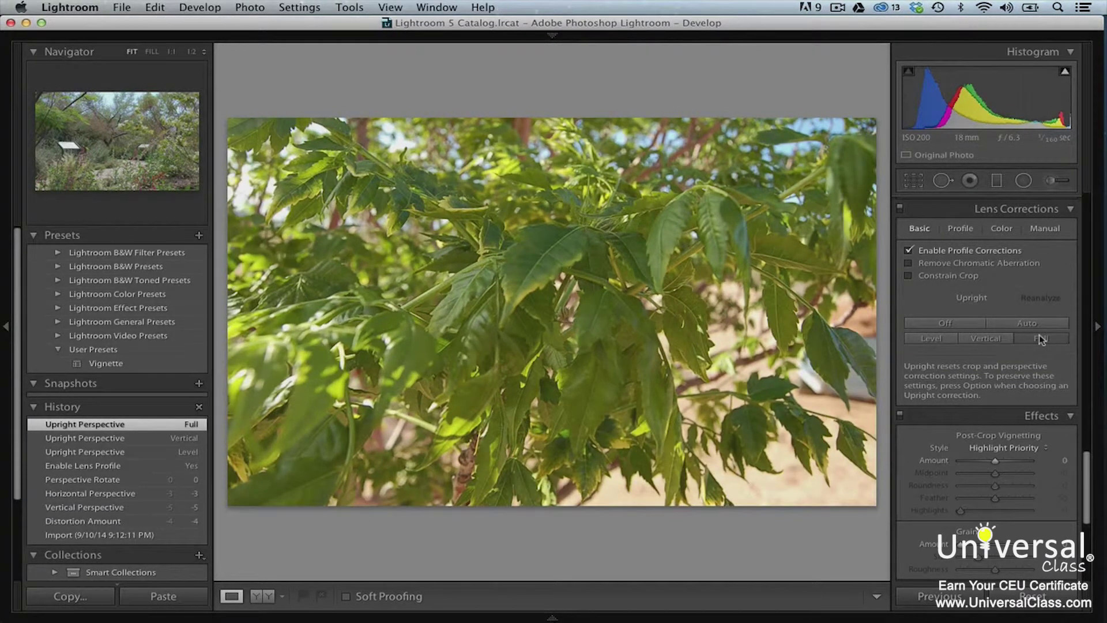
click(1038, 324)
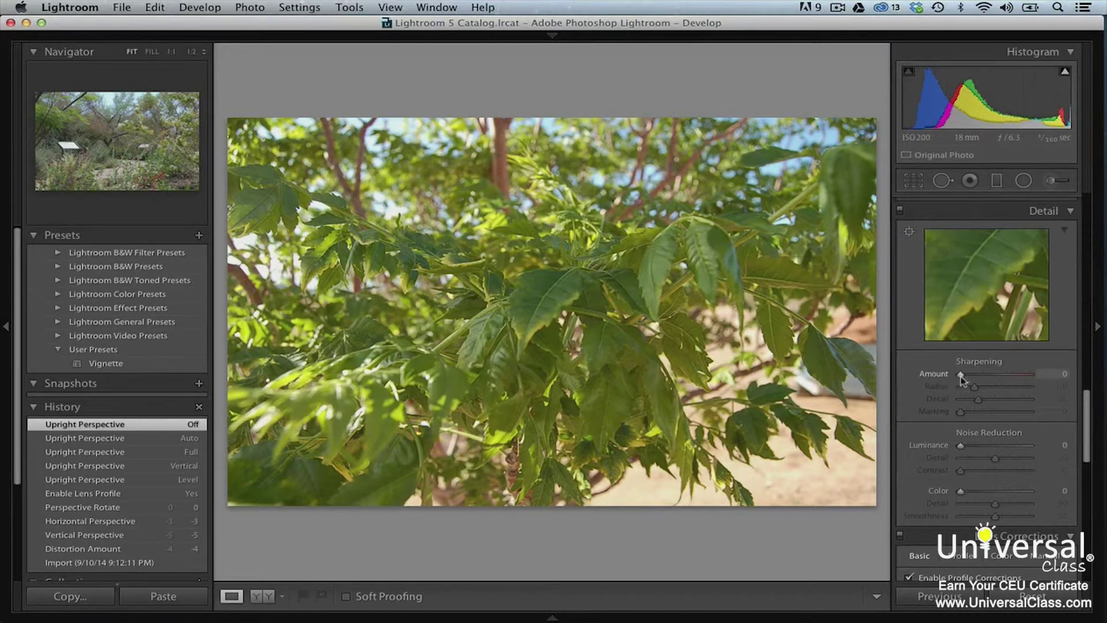
Step: Raise the leaf photo's Sharpening Amount to 53
drag(961, 376, 986, 377)
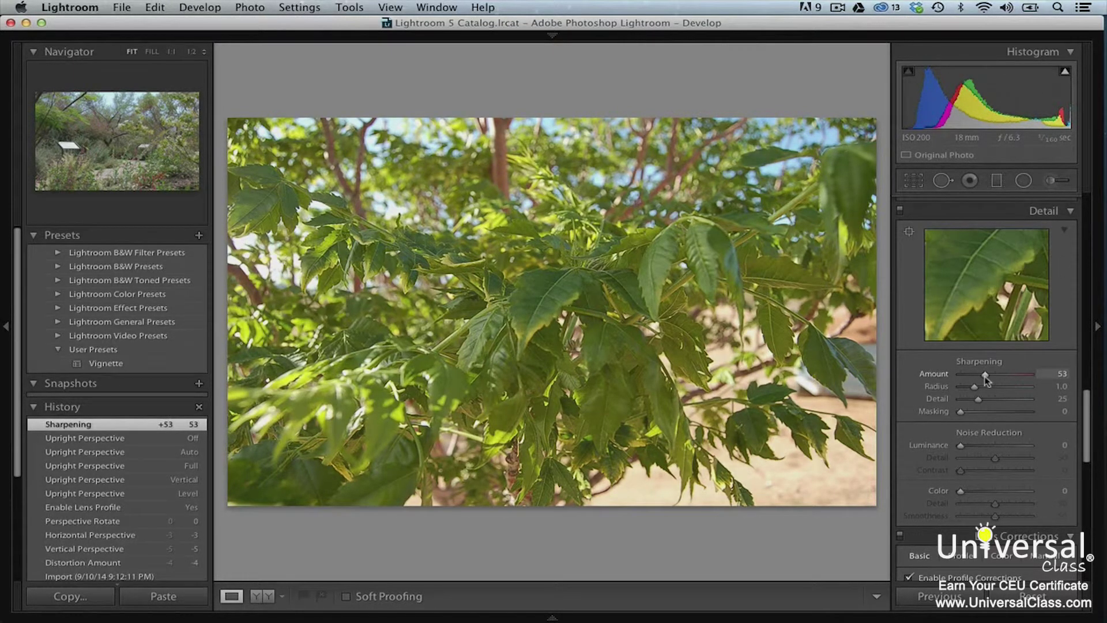